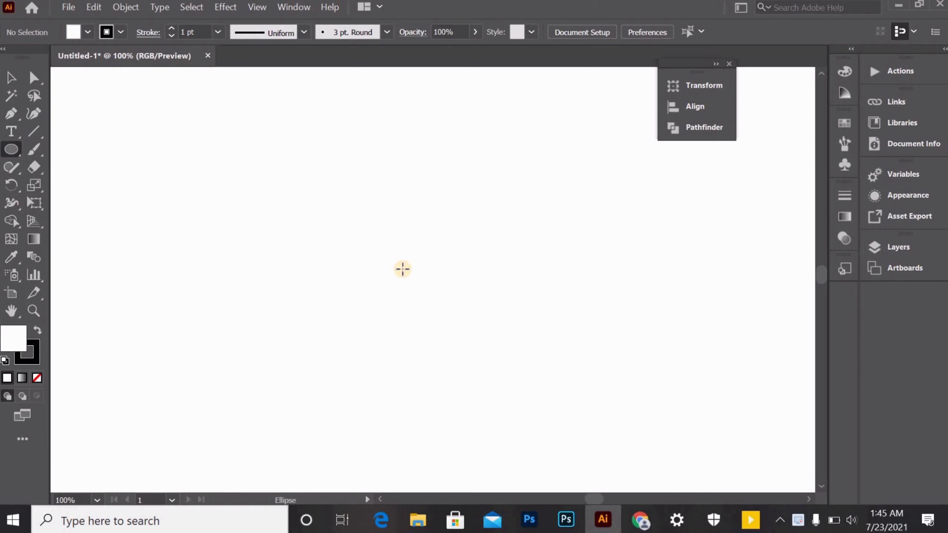
Step: Draw a large circle on the artboard and give it an RGB Yellow fill with no stroke
mouse_move(437, 279)
mouse_down()
mouse_move(642, 359)
mouse_move(618, 356)
mouse_up()
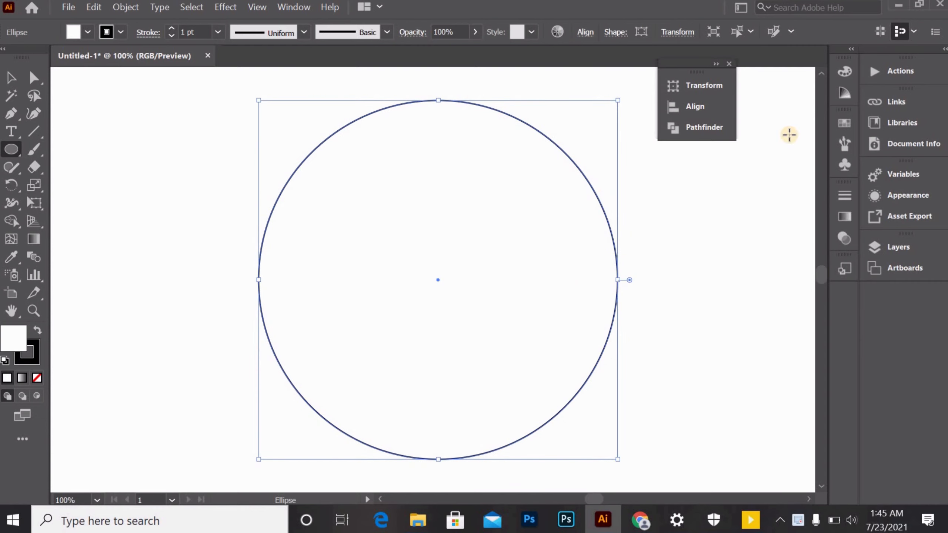
click(842, 126)
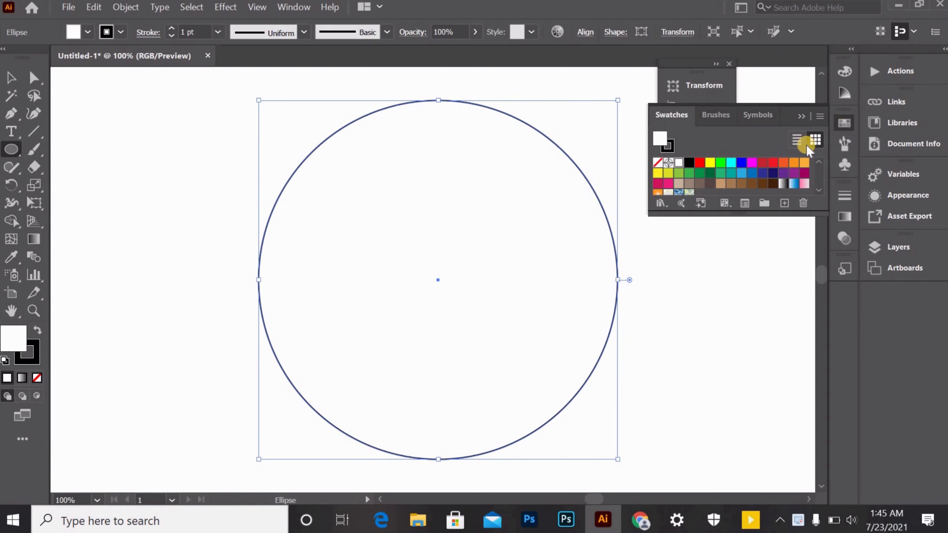
click(710, 163)
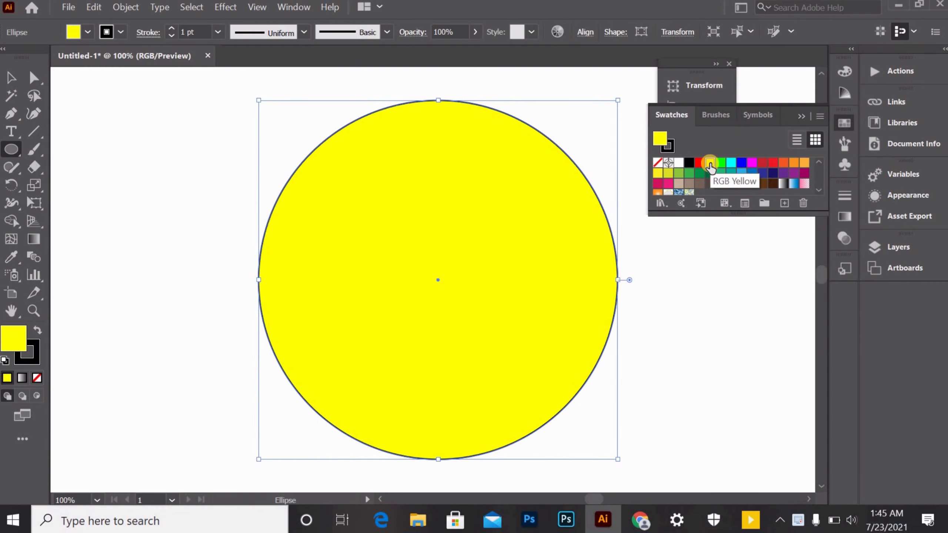
click(36, 360)
click(37, 378)
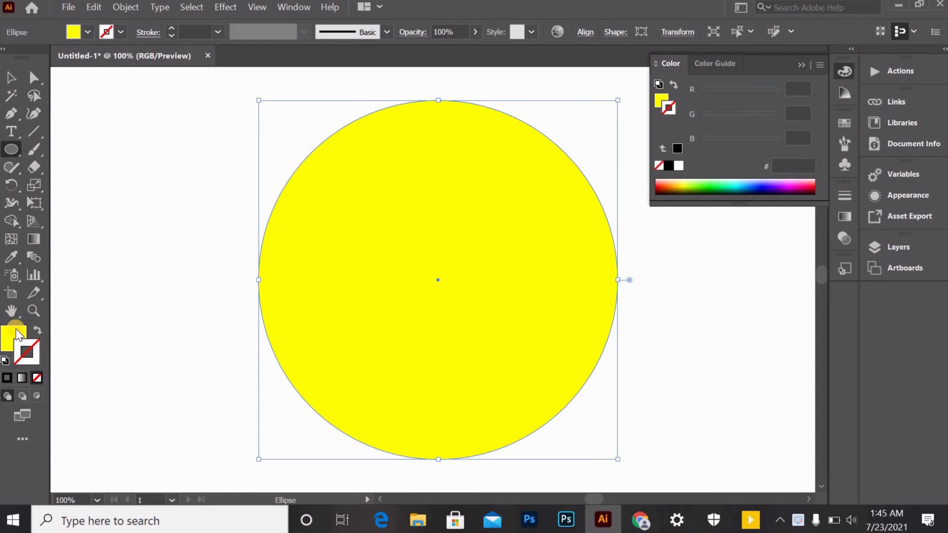
click(14, 334)
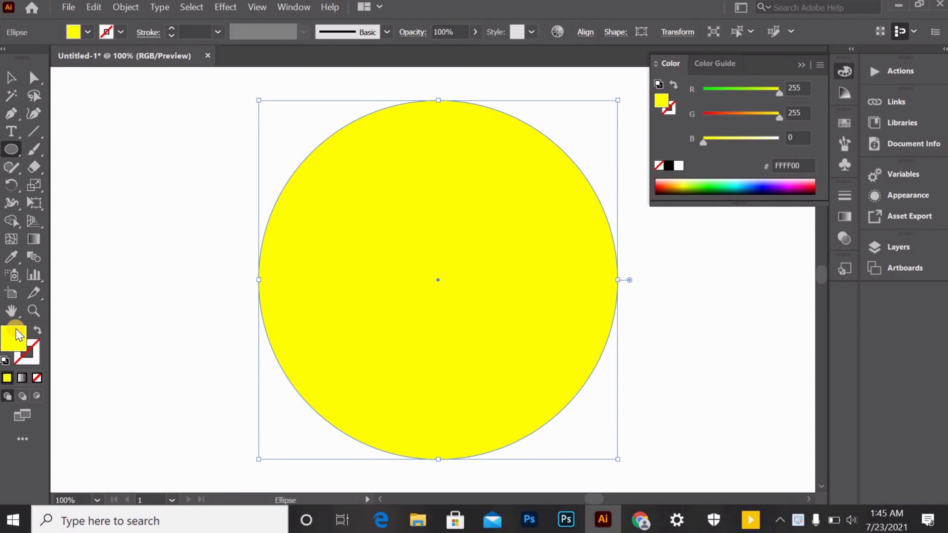
Step: Paste a copy of the yellow circle in front, scale it down about its centre and fill it with cyan
click(5, 77)
key(ctrl+c)
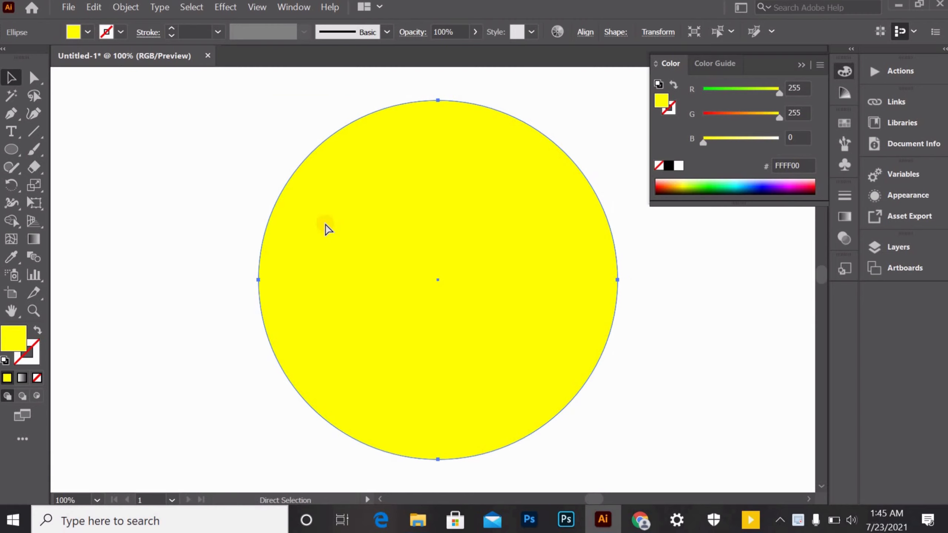
key(ctrl+f)
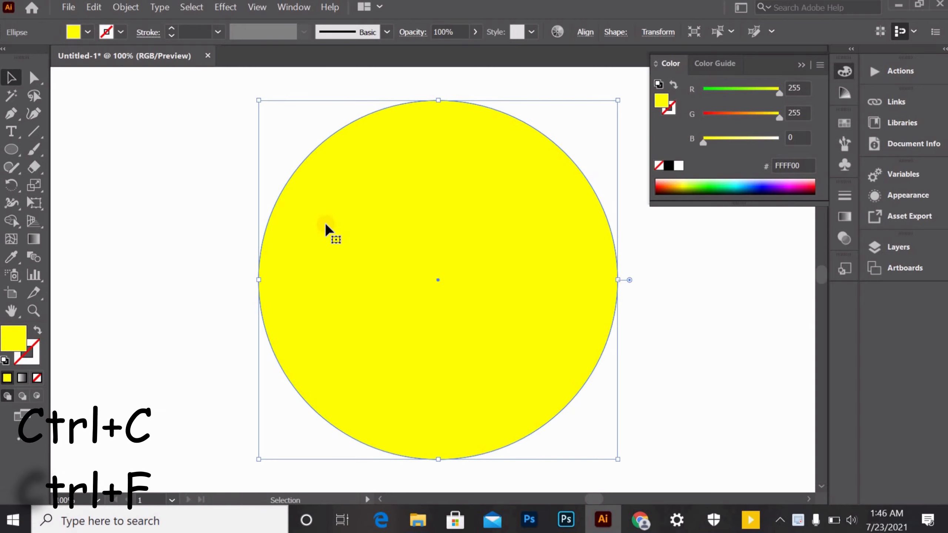
drag(618, 458, 573, 391)
click(844, 125)
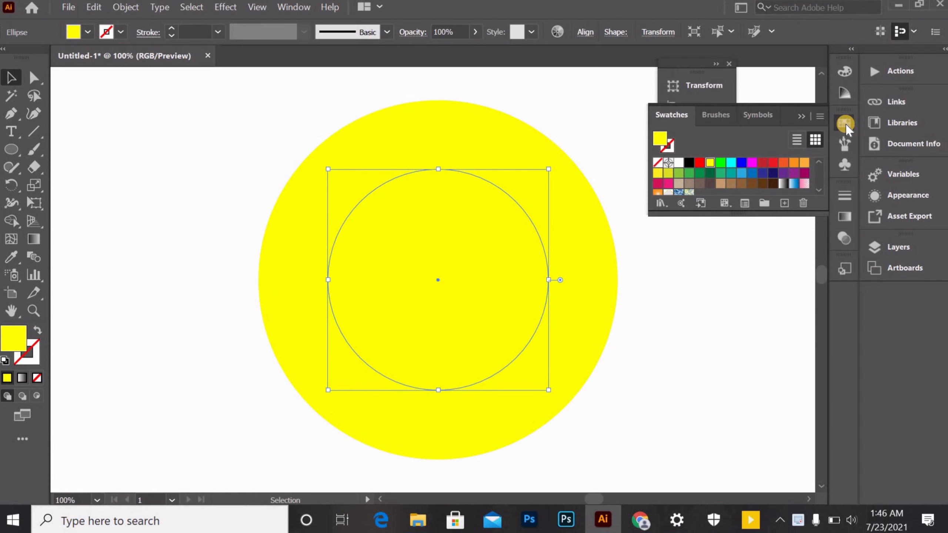
click(731, 163)
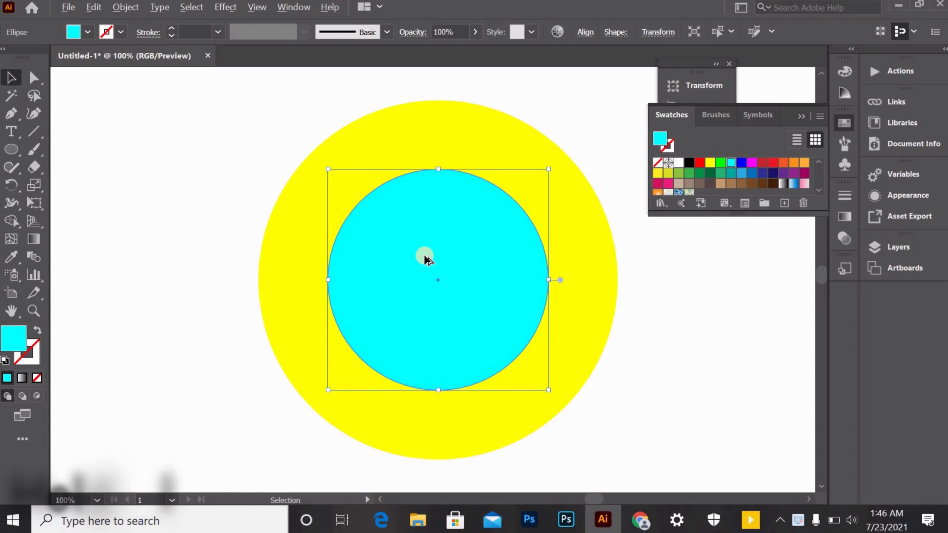
Step: Duplicate the cyan circle, swap its fill and stroke, and enlarge the outline copy to about the yellow circle's size
drag(425, 256, 627, 327)
key(shift+x)
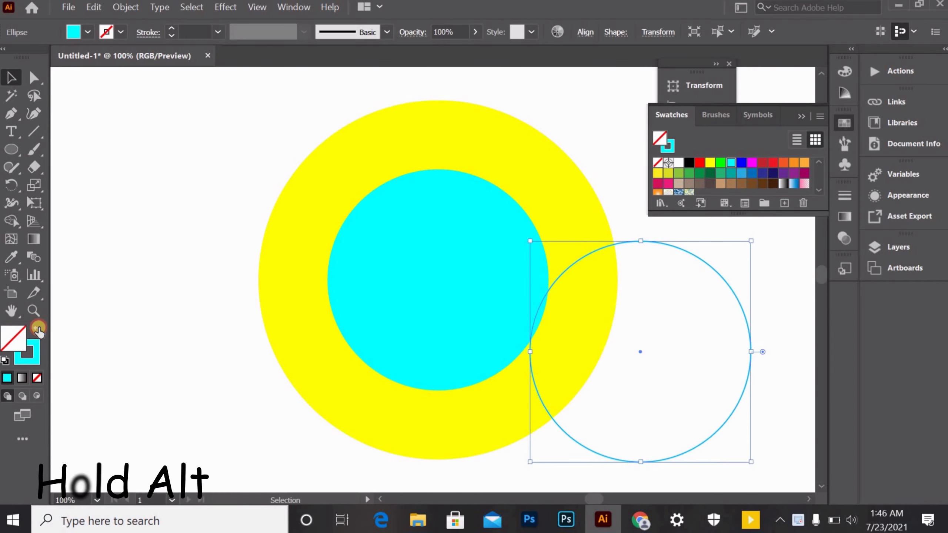
drag(529, 241, 382, 174)
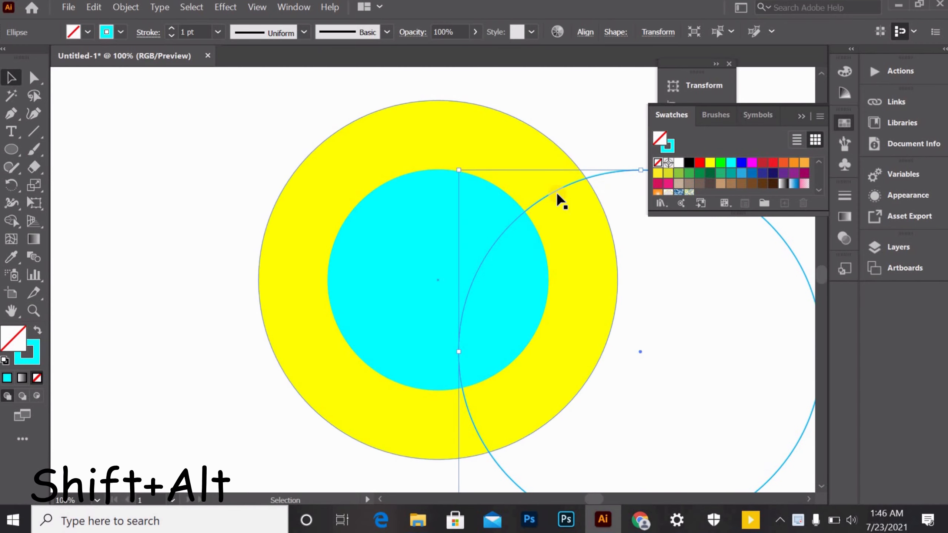
Step: Place the outline circle against the cyan circle's upper-left edge and a duplicate of it against the lower-left edge
drag(555, 191, 409, 165)
drag(400, 482, 385, 374)
key(a)
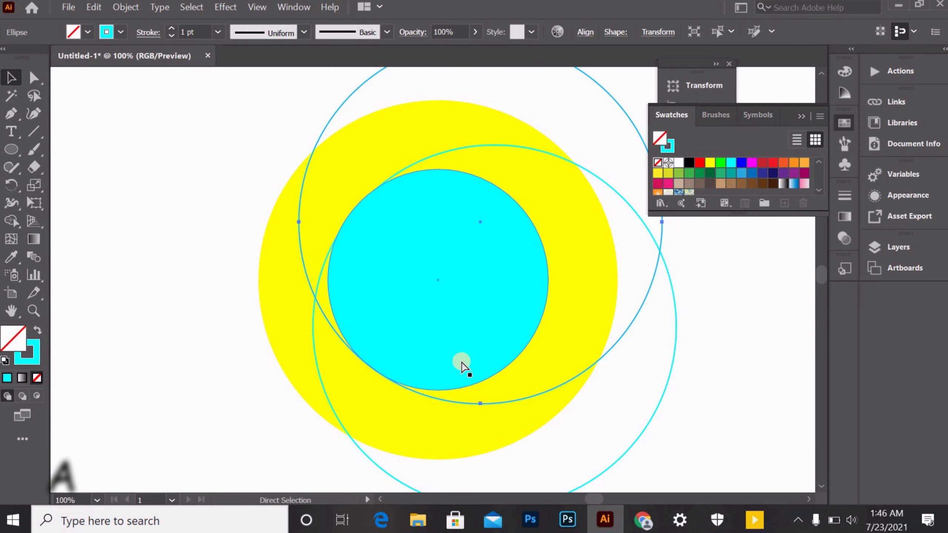
Step: Examine up close where the two outline circles touch the edge of the cyan circle
key(ctrl+plus)
drag(368, 267, 431, 301)
click(453, 311)
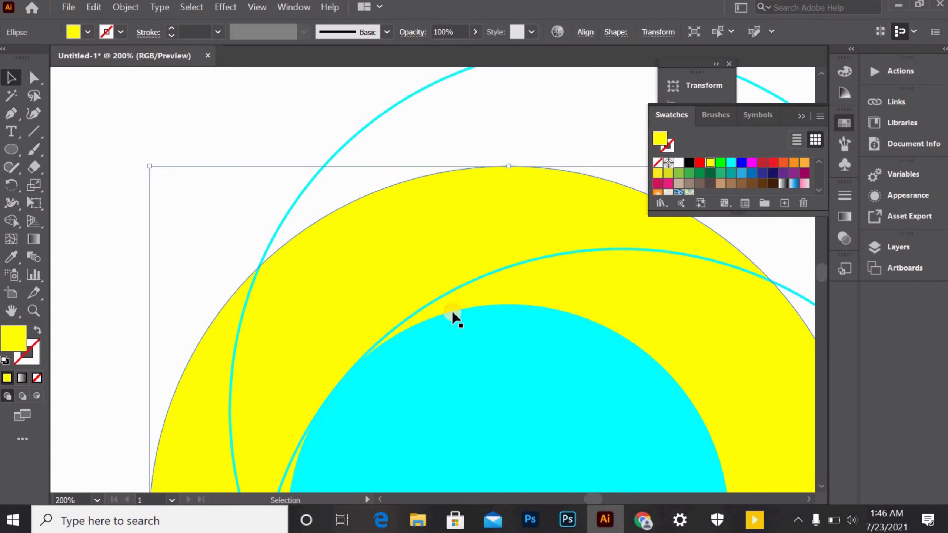
click(453, 312)
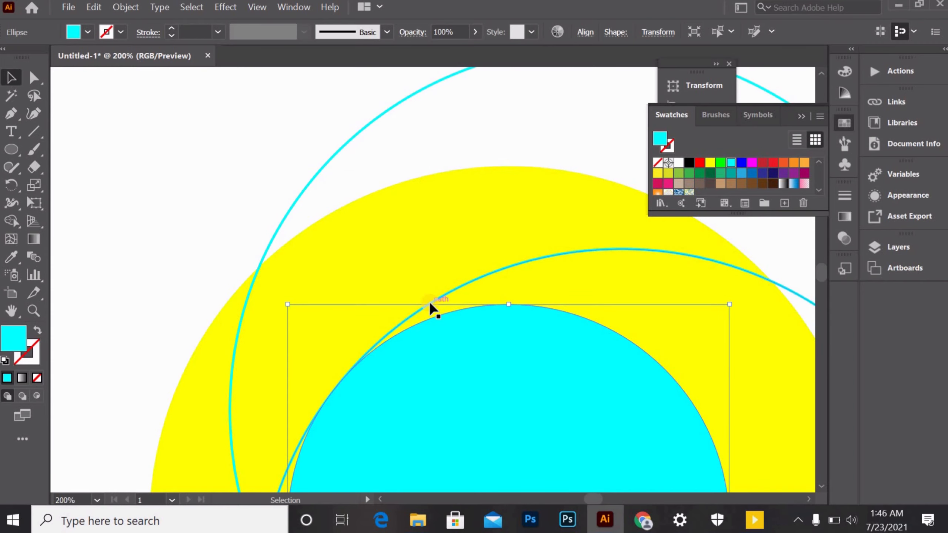
click(430, 266)
drag(448, 225, 378, 5)
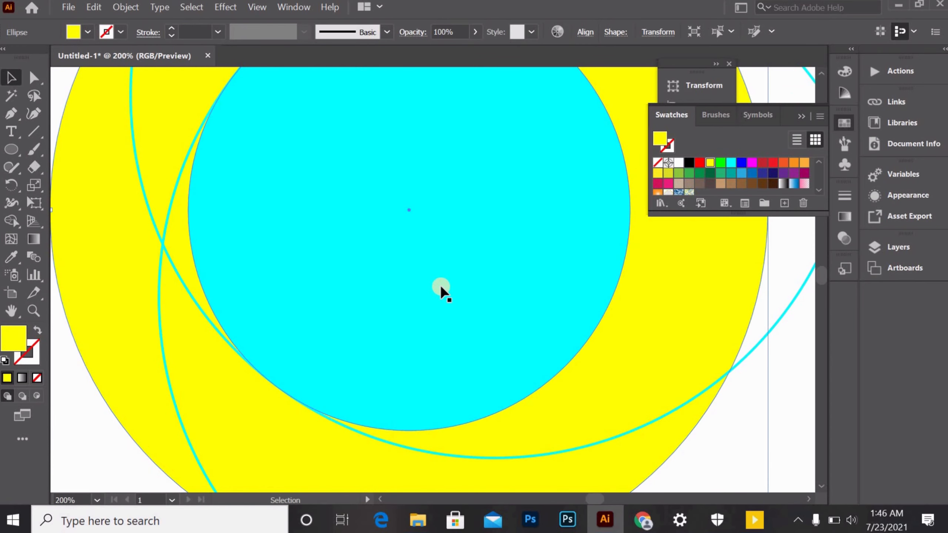
key(ctrl+minus)
key(ctrl+minus)
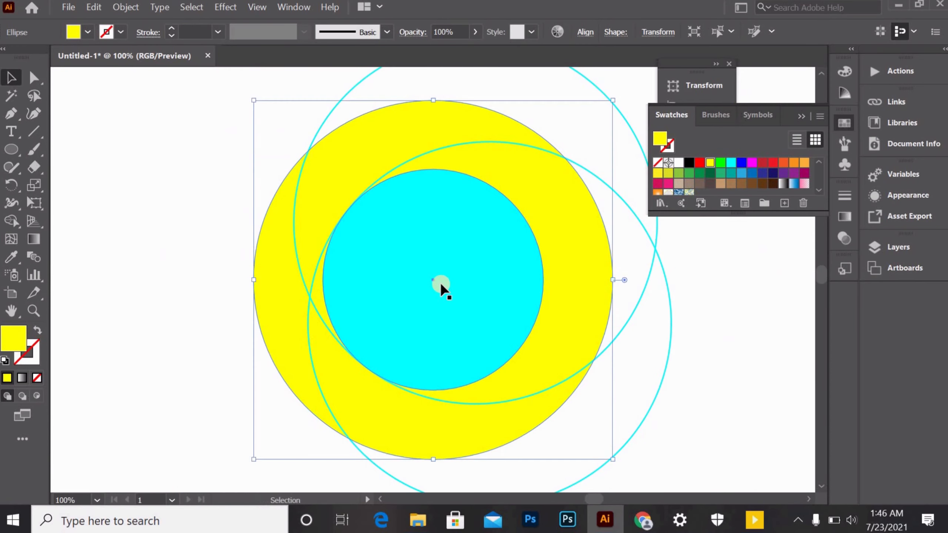
Step: Select all four circles and split them at their overlaps with the Pathfinder Divide operation
click(799, 118)
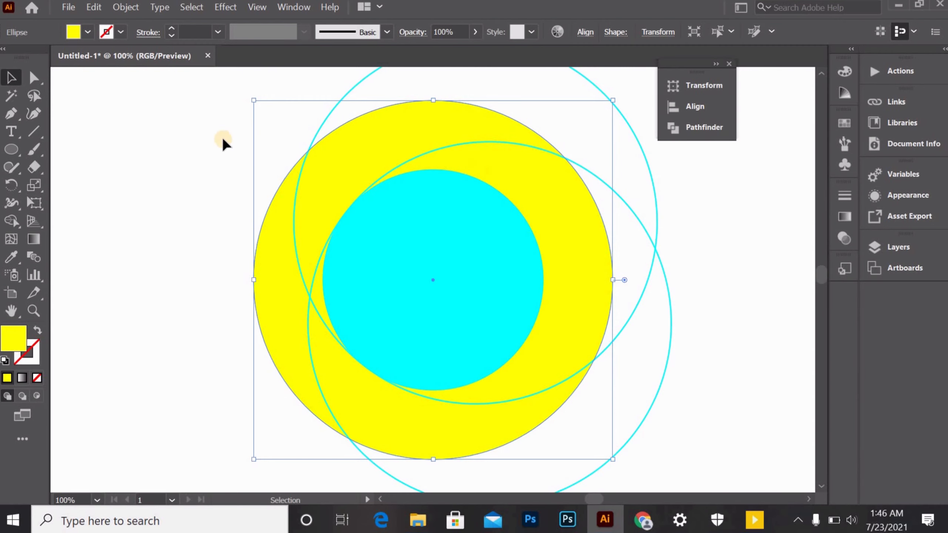
click(223, 137)
drag(201, 132, 699, 396)
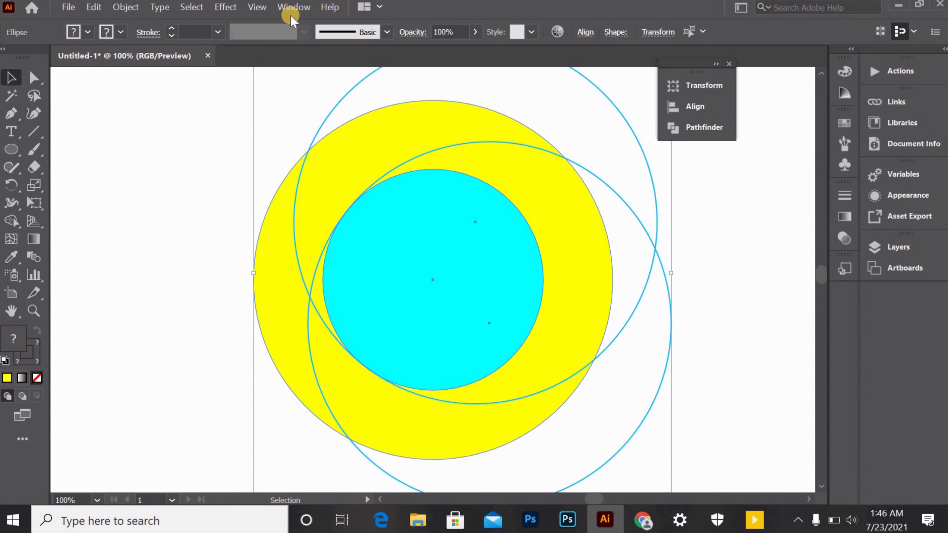
click(291, 15)
click(417, 498)
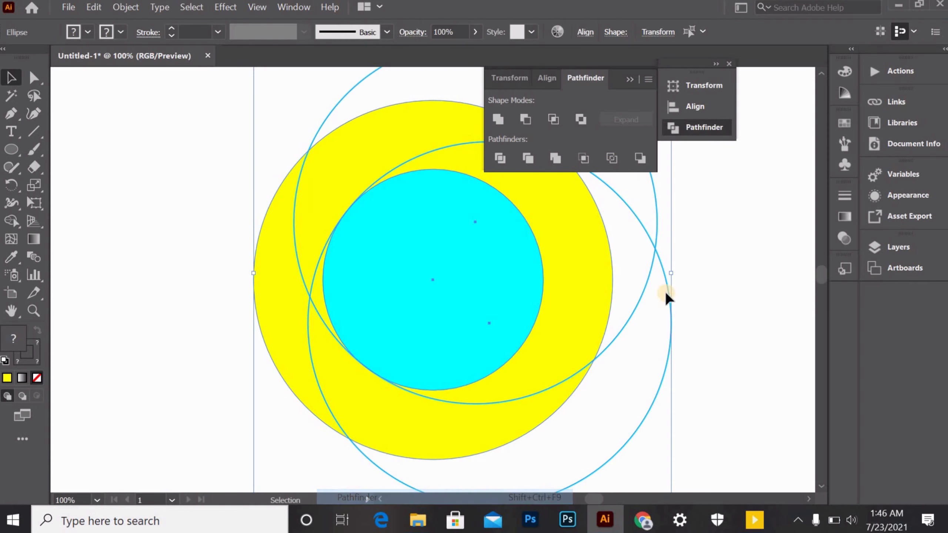
click(502, 165)
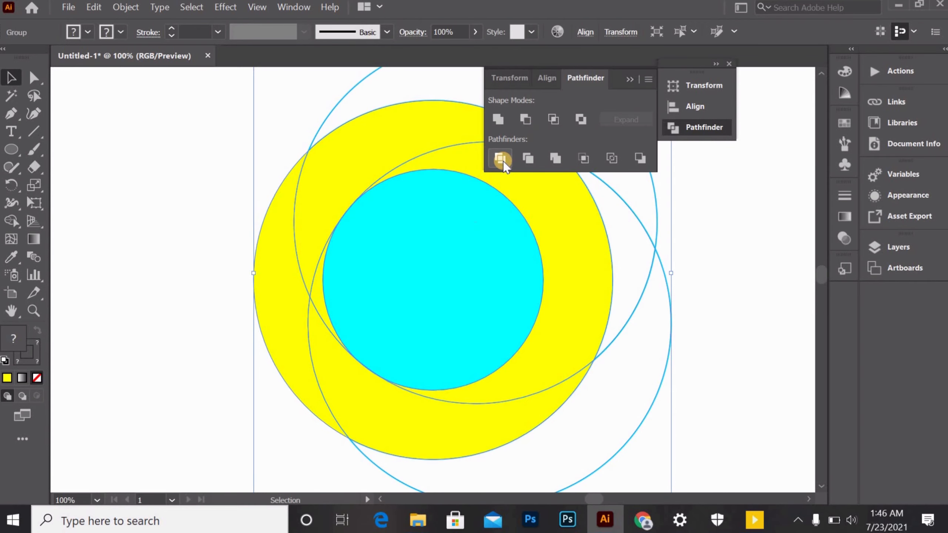
click(208, 153)
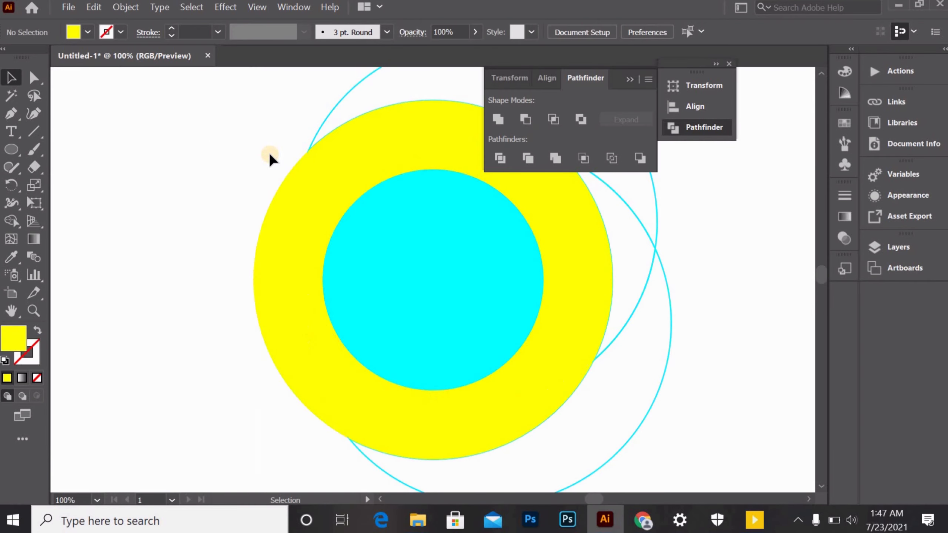
click(630, 80)
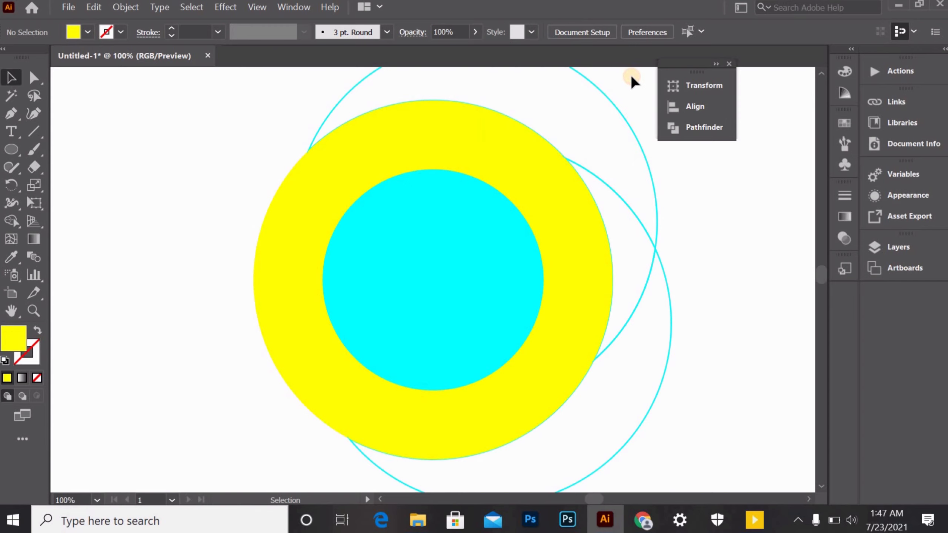
Step: Ungroup the divided circle pieces and deselect them
drag(263, 165, 639, 345)
right_click(507, 286)
click(554, 169)
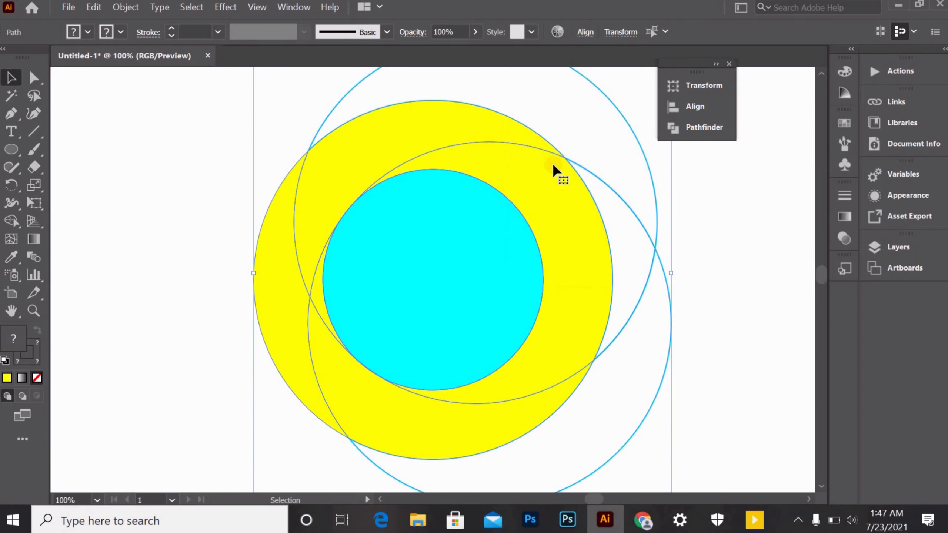
click(256, 167)
Step: Remove the outline regions lying outside the yellow circle with the Shape Builder tool
key(ctrl+a)
click(11, 220)
alt+click(333, 100)
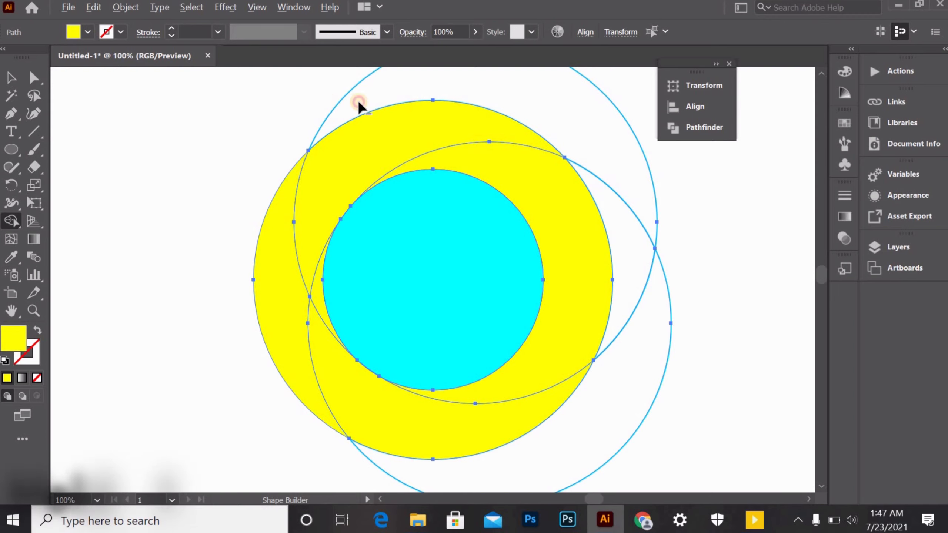
drag(619, 162, 664, 337)
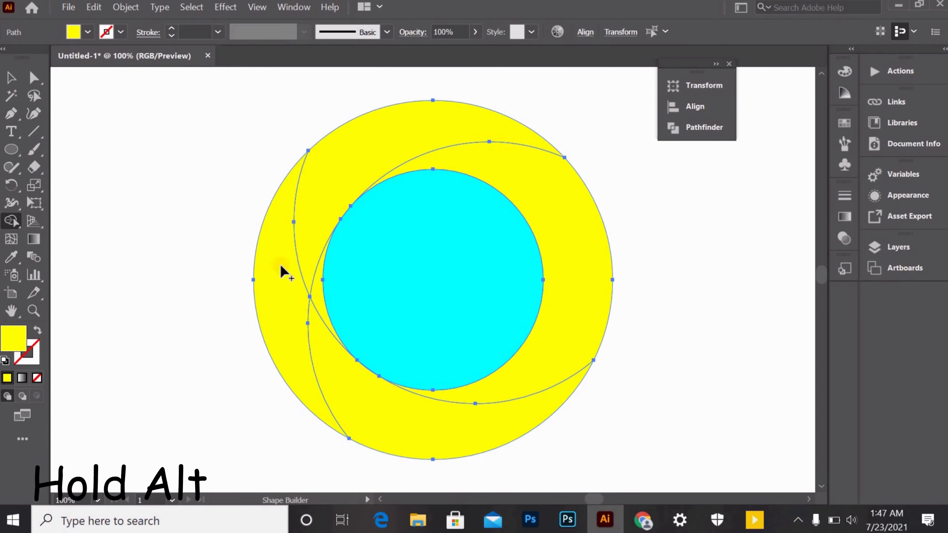
click(11, 78)
click(165, 131)
drag(351, 135, 341, 112)
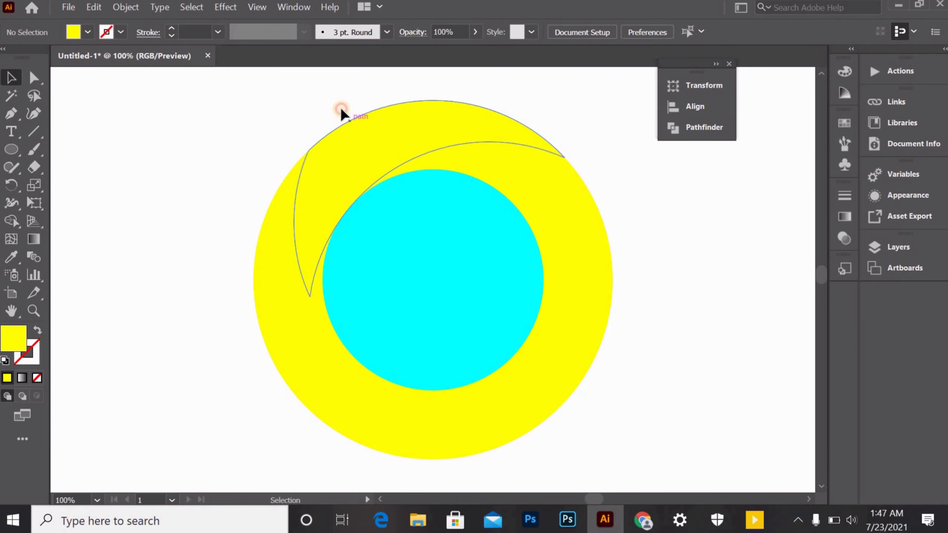
drag(265, 320, 223, 325)
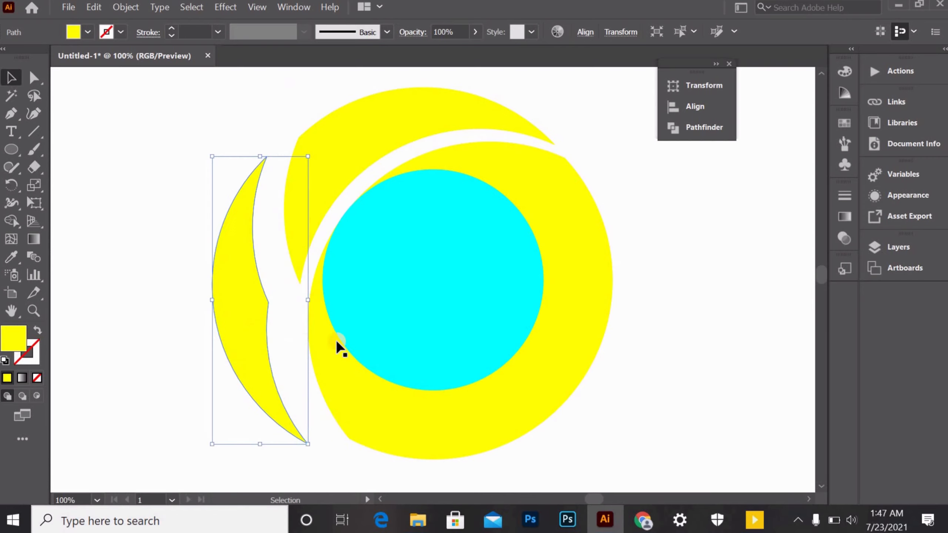
drag(321, 297, 295, 287)
key(ctrl+z)
key(ctrl+z)
key(ctrl+z)
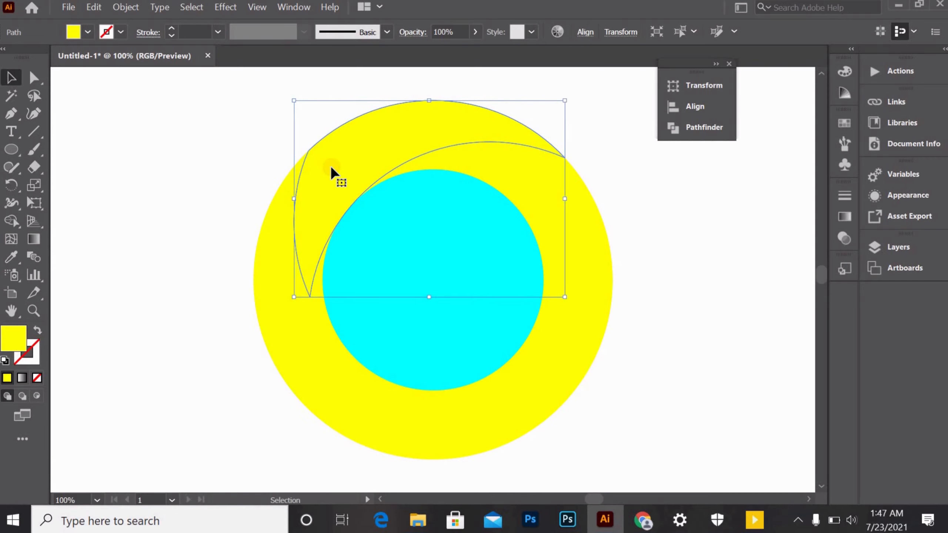
Step: Unite the ring's upper piece with the outer left crescent using Pathfinder
shift+click(277, 226)
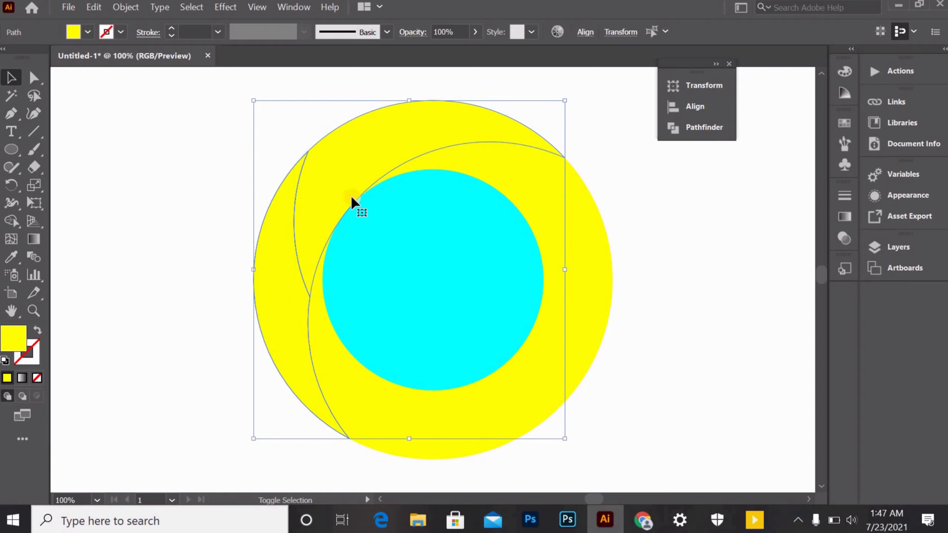
click(704, 128)
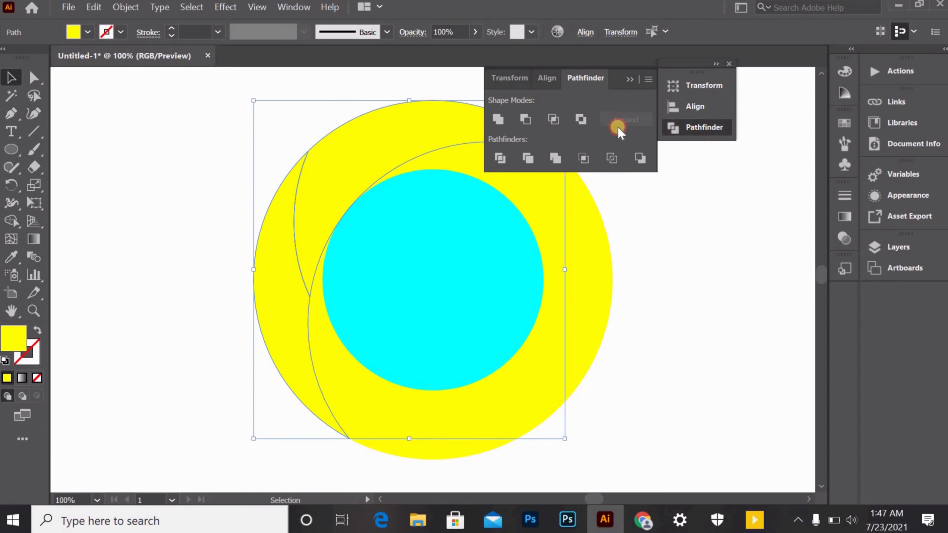
click(495, 120)
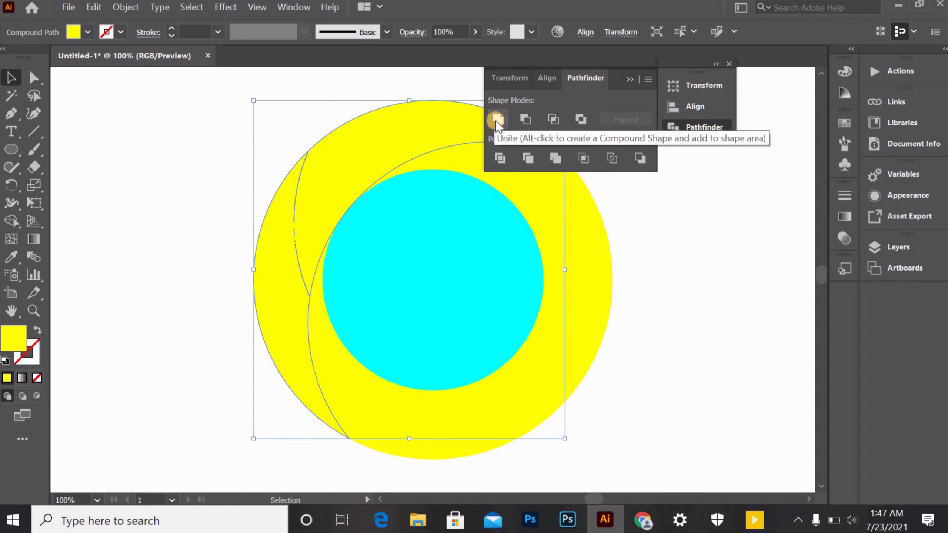
Step: Unite the ring's lower piece with the thin inner left sliver beside the cyan circle
click(360, 402)
shift+click(318, 291)
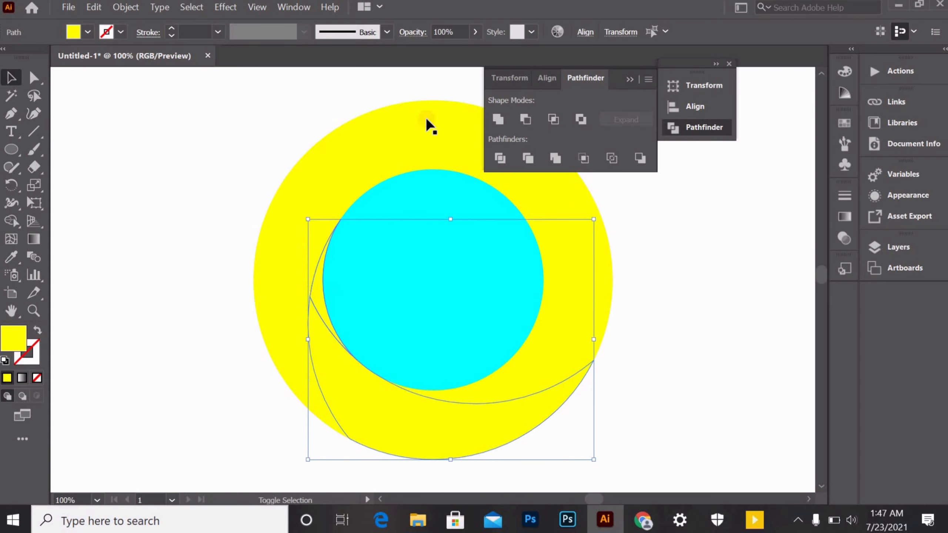
click(503, 160)
click(500, 121)
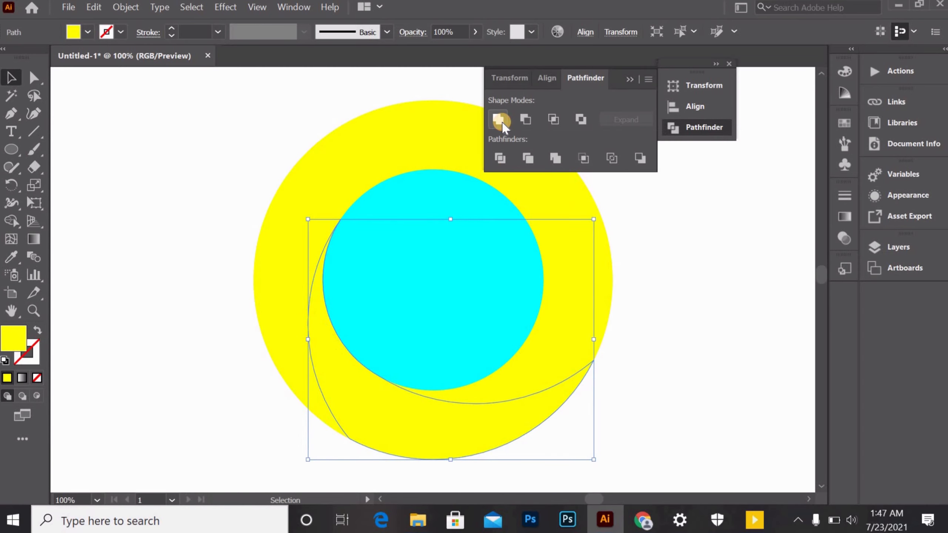
Step: Delete the cyan circle from the middle of the yellow ring
click(656, 305)
click(470, 283)
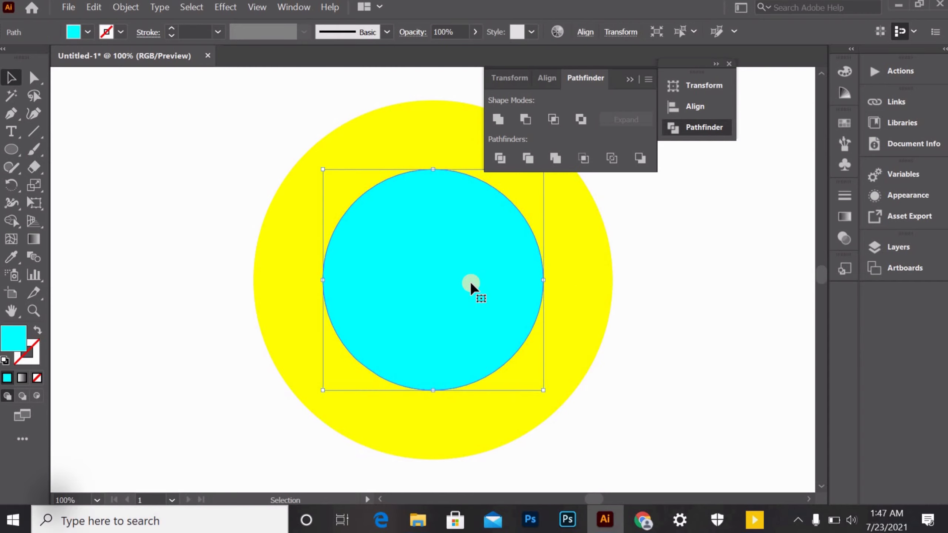
key(Delete)
scroll(469, 281, up, 1)
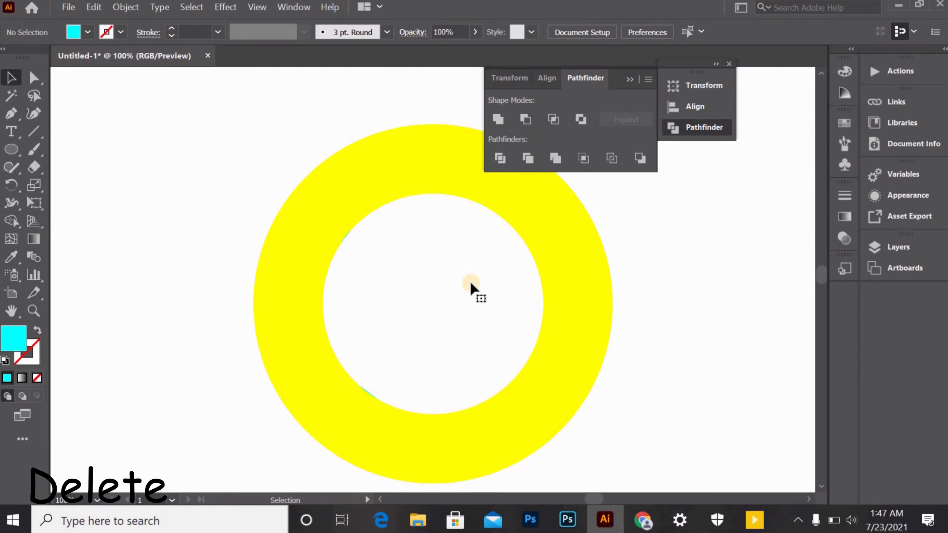
Step: Draw a cyan rectangle across the right side of the yellow ring, extending past both its inner and outer edges
click(15, 145)
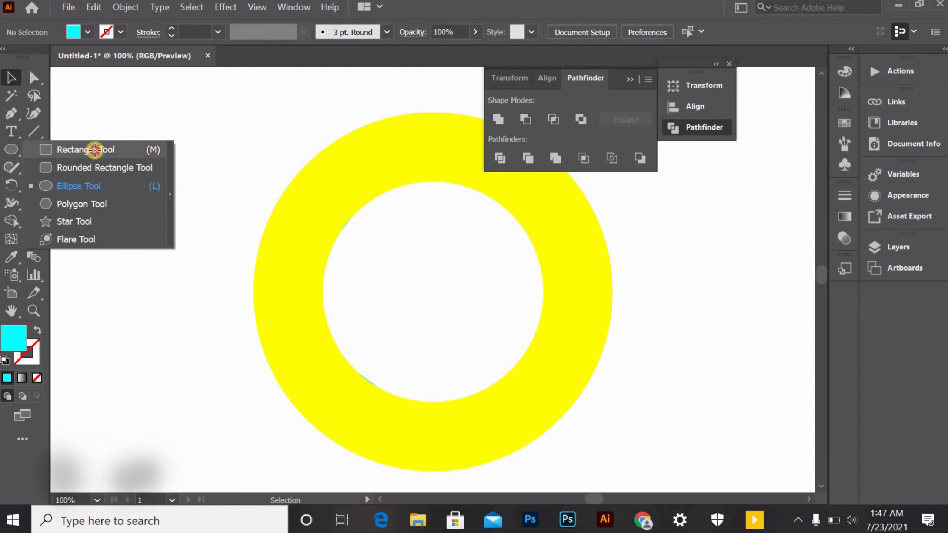
click(94, 150)
drag(504, 225, 643, 314)
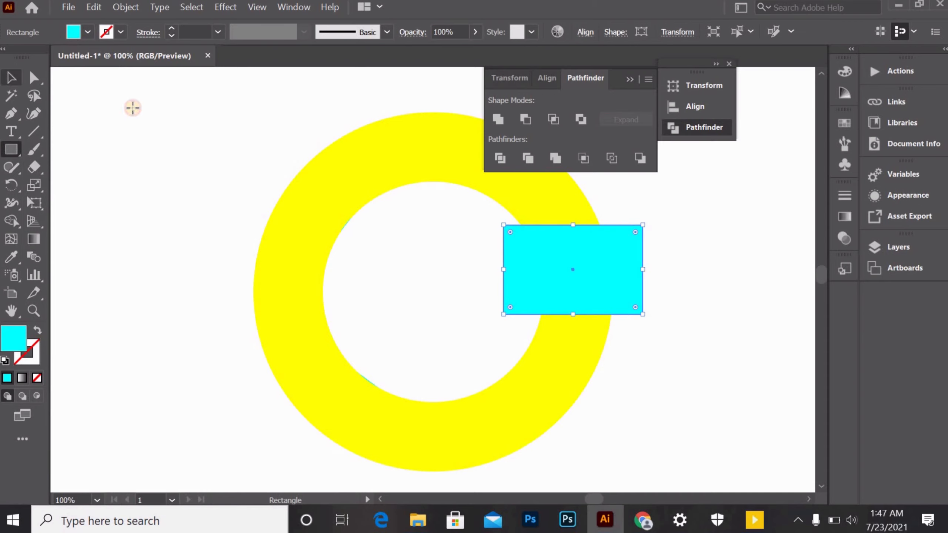
Step: Cut a gap in the ring's right side by removing all rectangle-covered regions with the Shape Builder tool
click(11, 79)
drag(192, 117, 671, 396)
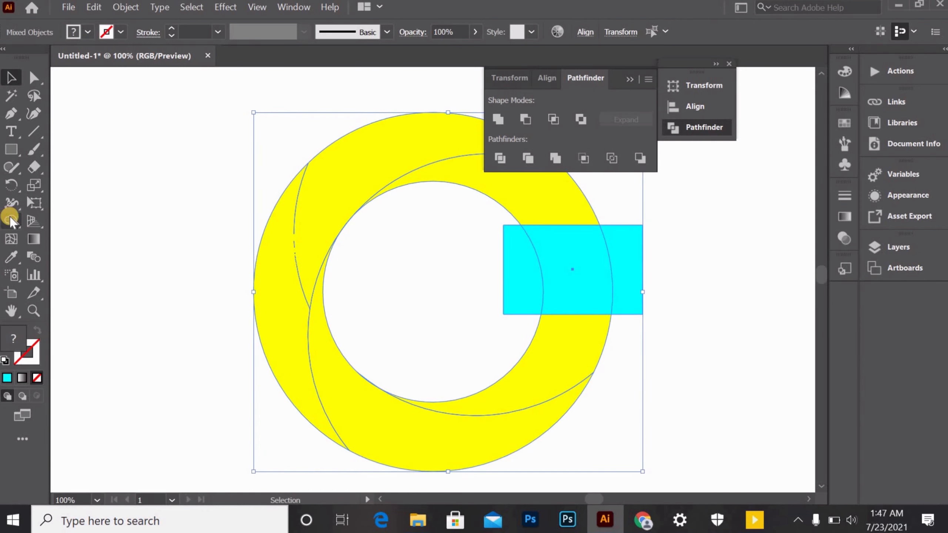
click(11, 221)
drag(469, 271, 668, 278)
click(11, 78)
click(139, 110)
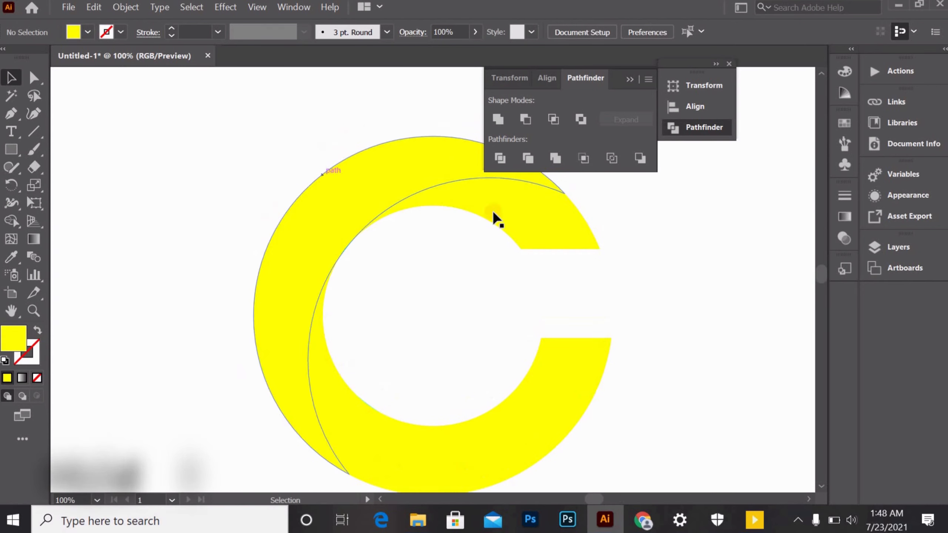
Step: Unite the inner upper-right piece with the outer upper-left crescent using Pathfinder
click(493, 216)
shift+click(409, 157)
click(504, 124)
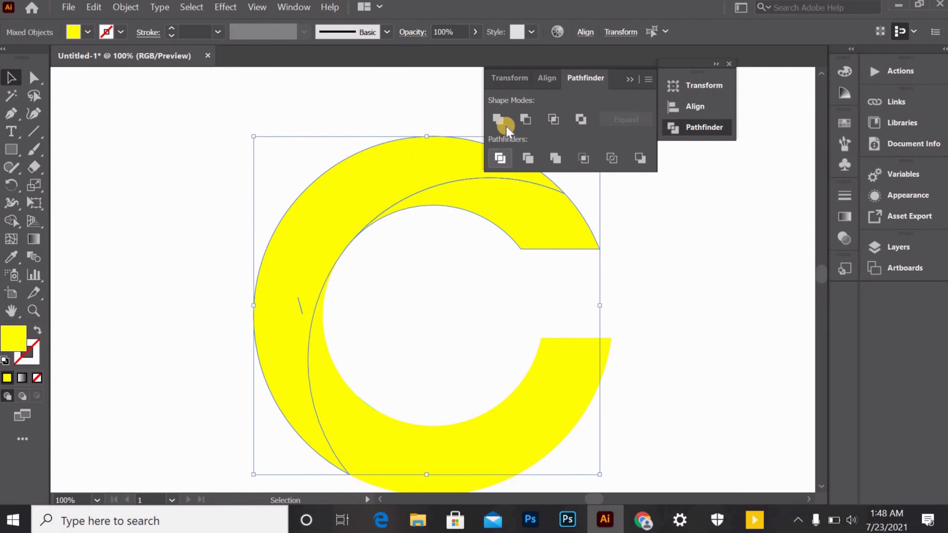
click(231, 168)
click(382, 170)
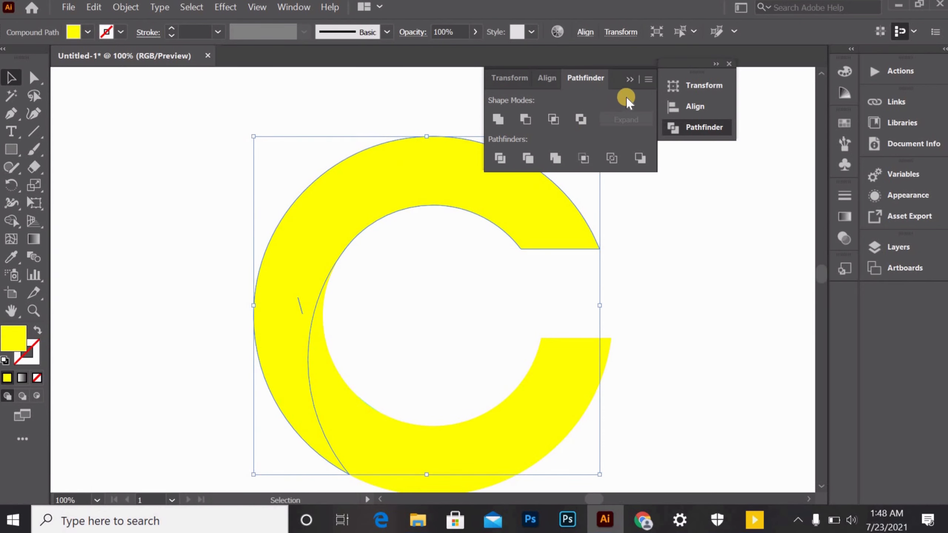
Step: Fill the united upper segment with the default white-to-black linear gradient
click(627, 78)
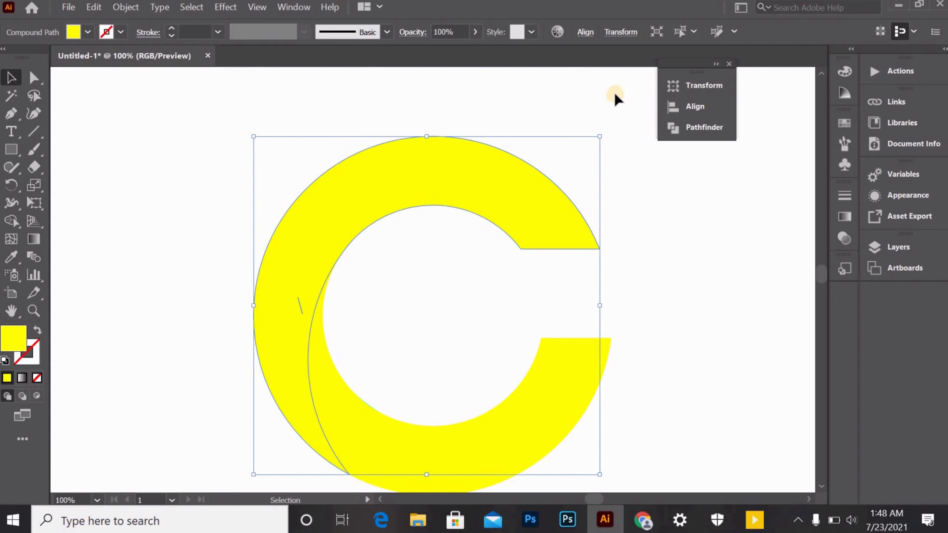
click(846, 216)
click(690, 299)
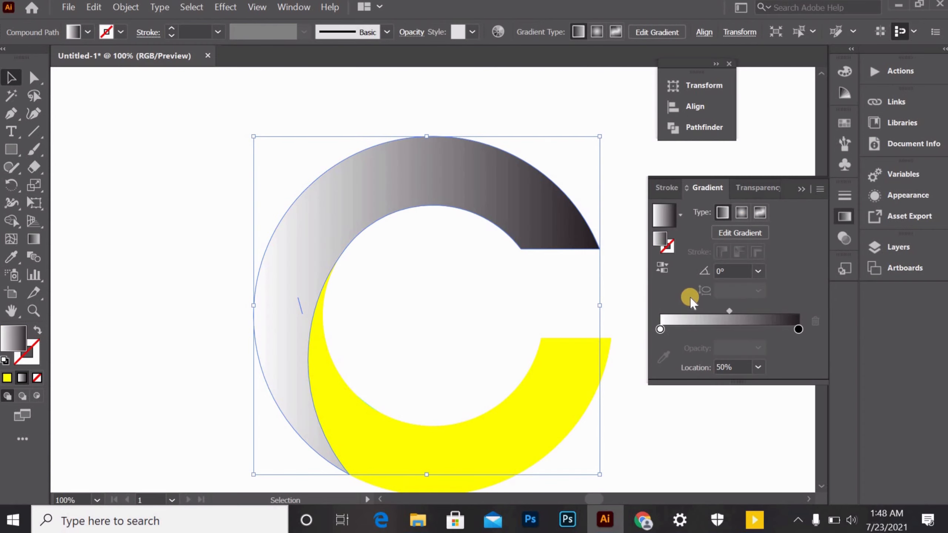
Step: Recolor the upper segment's gradient to run from light orange to the yellow swatch R=252 G=238 B=33
double_click(661, 329)
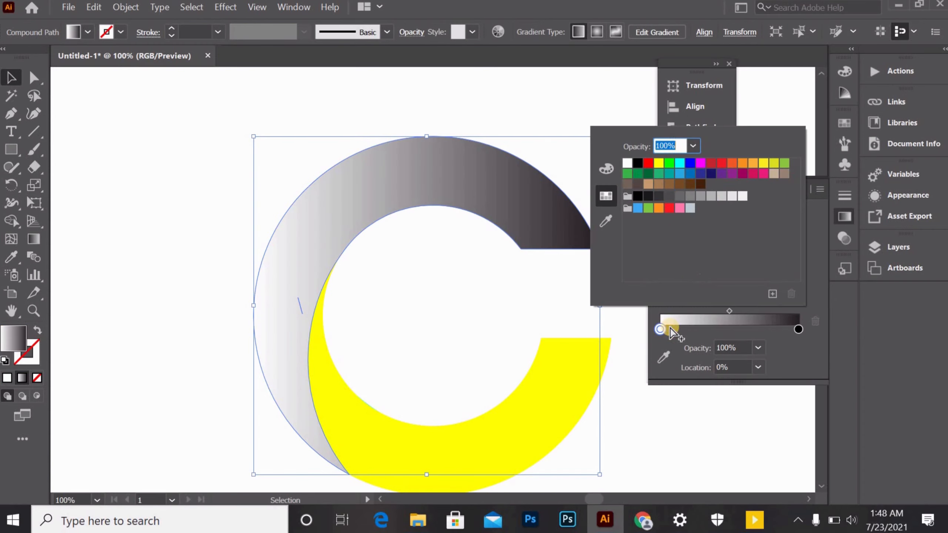
click(770, 163)
double_click(799, 329)
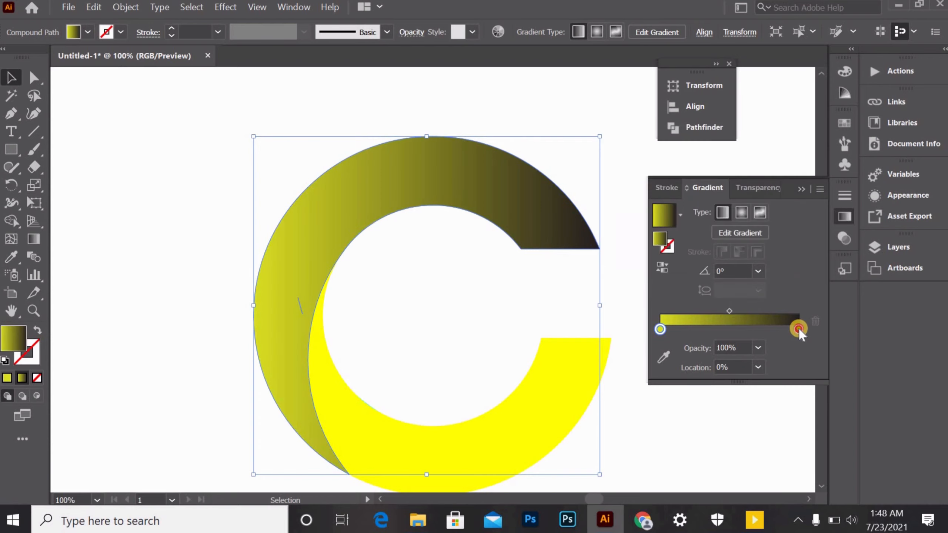
click(763, 164)
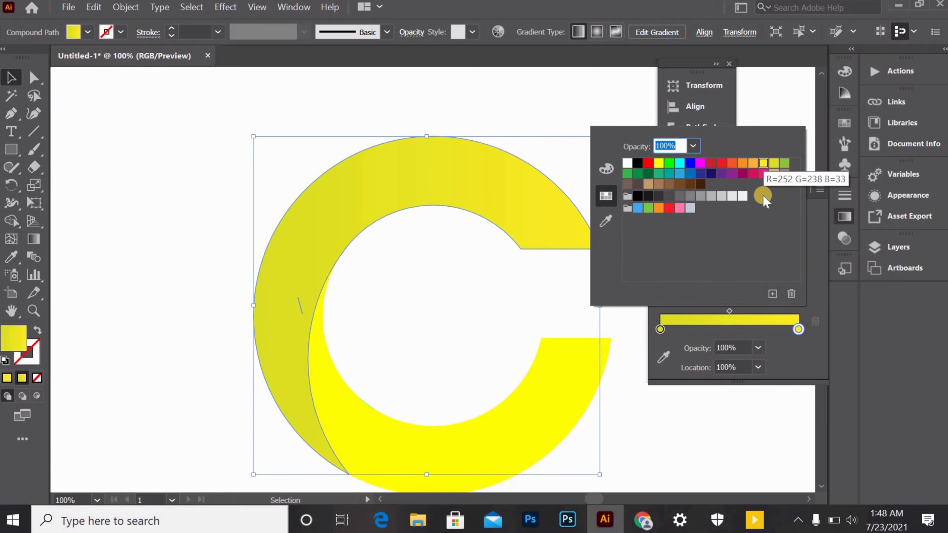
double_click(660, 329)
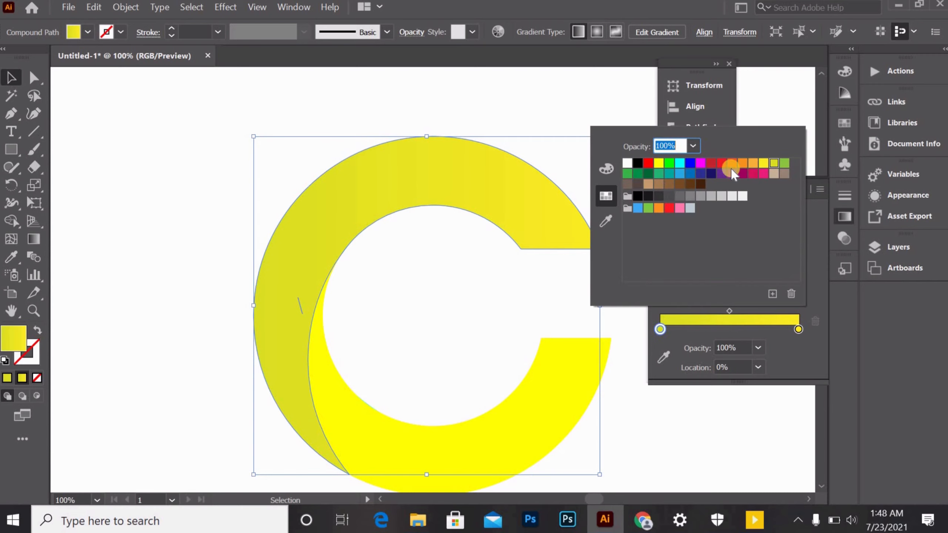
click(752, 164)
Step: Apply the light orange-to-yellow linear gradient to the lower crescent
scroll(332, 257, down, 1)
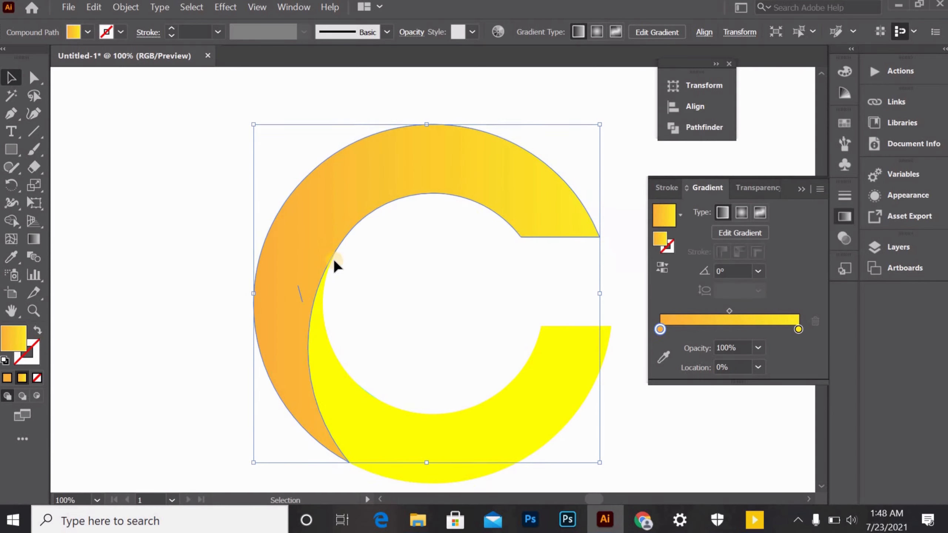
click(346, 390)
click(713, 301)
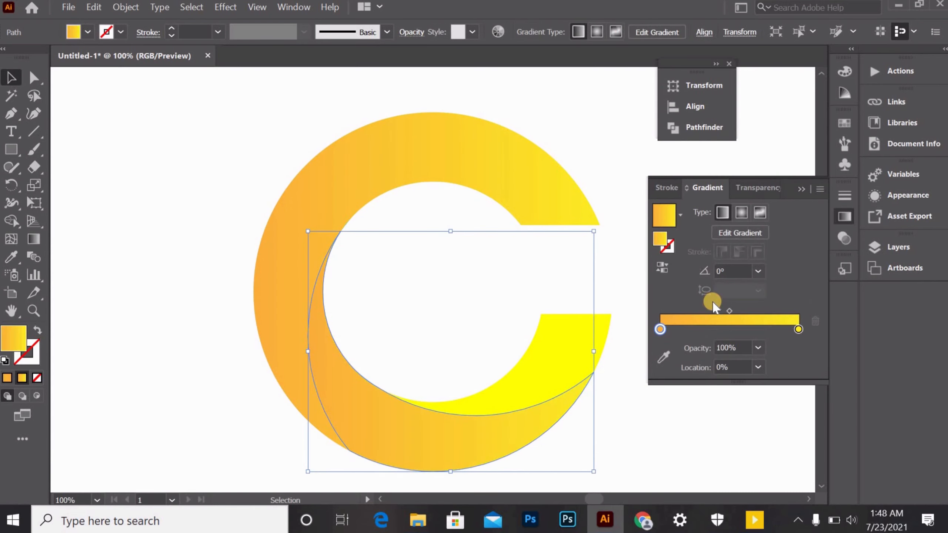
double_click(663, 328)
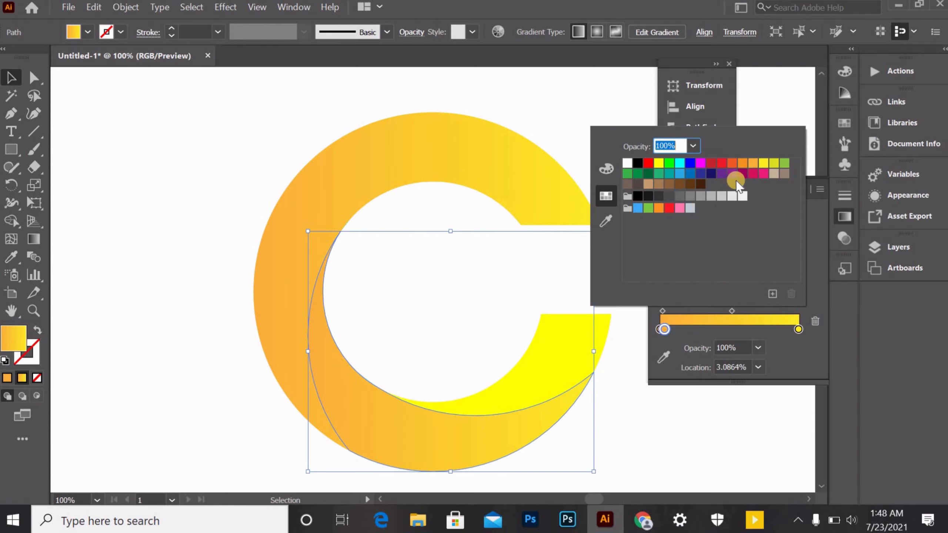
click(813, 324)
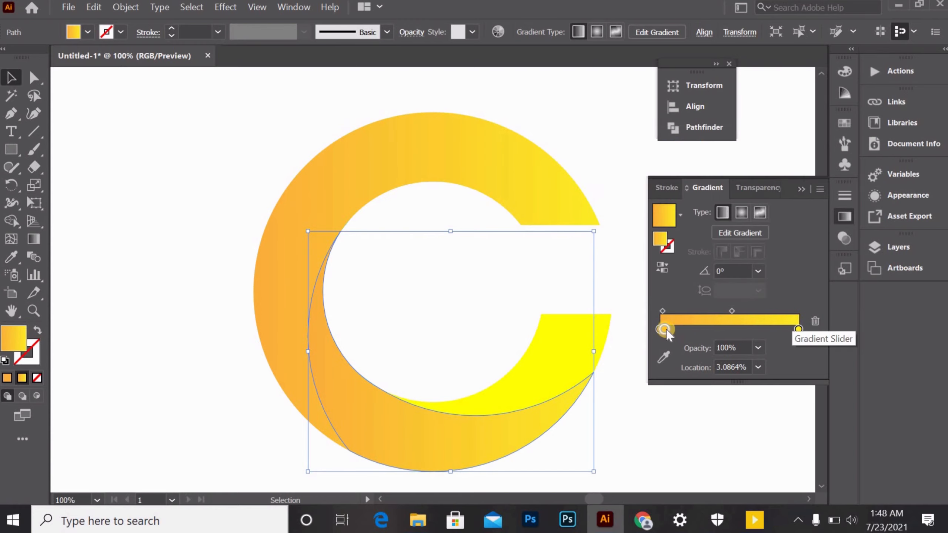
drag(666, 329, 673, 328)
click(813, 320)
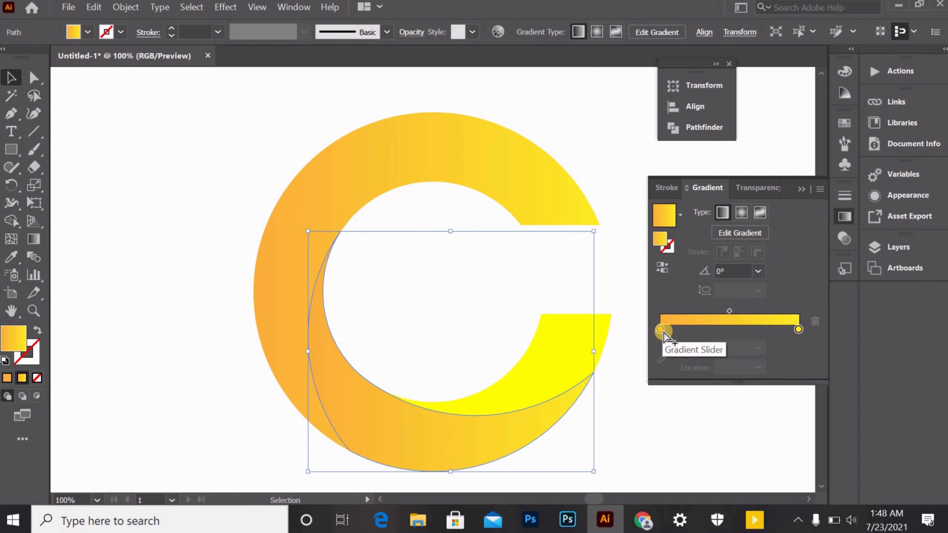
double_click(663, 331)
click(820, 321)
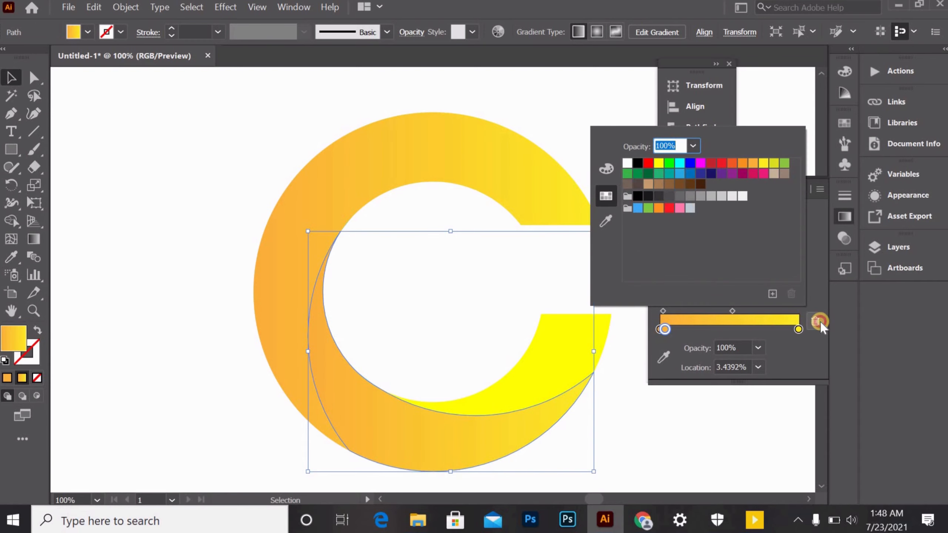
Step: Set the lower crescent's gradient to a darker orange start stop and a yellow R=252 G=238 B=33 end stop
double_click(660, 328)
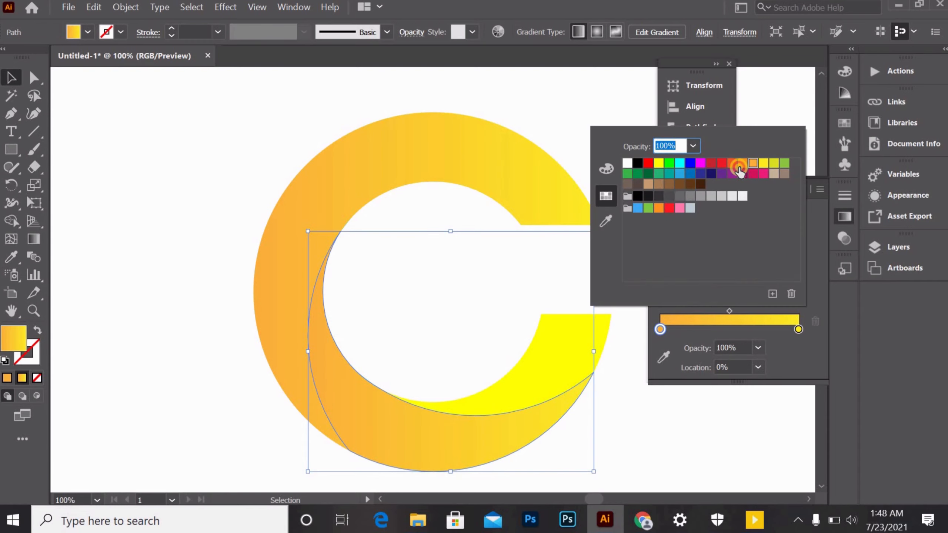
click(739, 170)
click(798, 328)
click(799, 329)
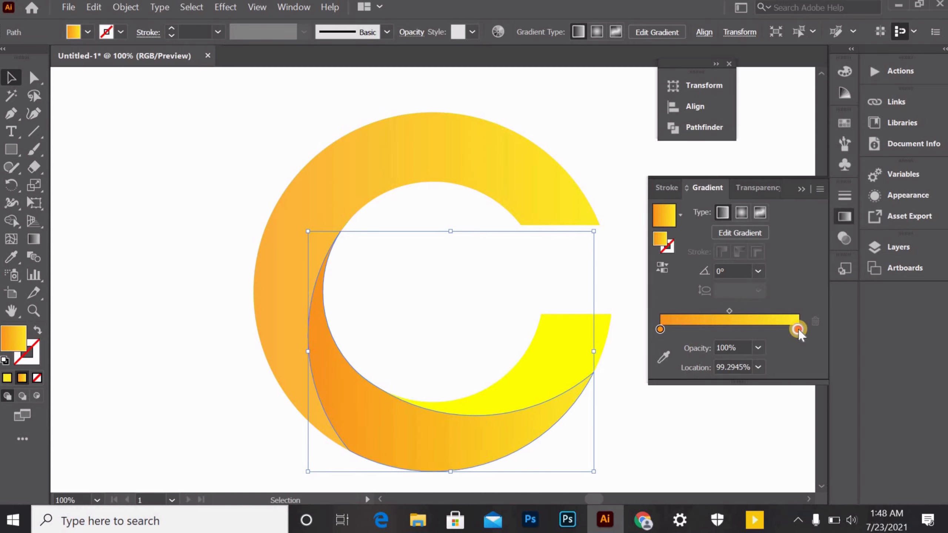
double_click(798, 328)
click(743, 164)
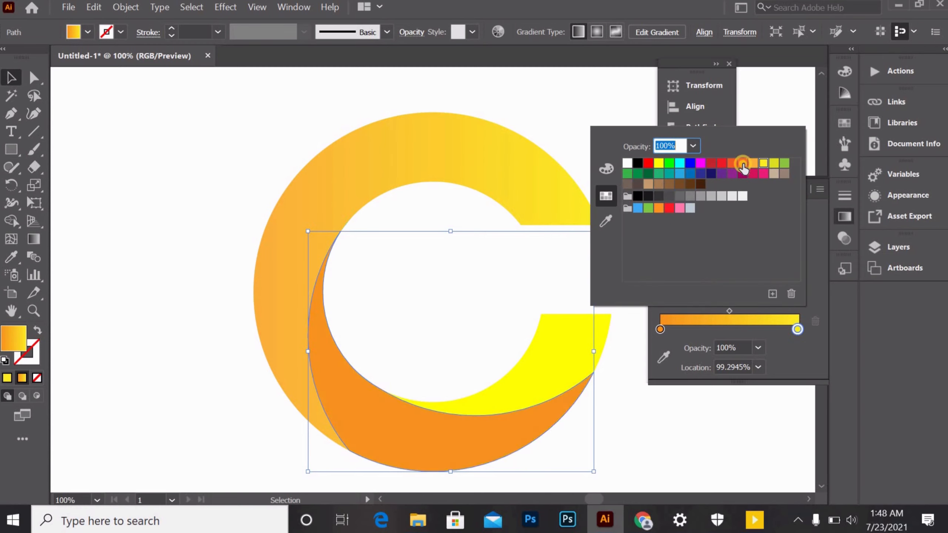
click(763, 166)
key(Escape)
Step: Apply the orange-to-yellow gradient to the inner lower-right segment
click(550, 400)
click(734, 298)
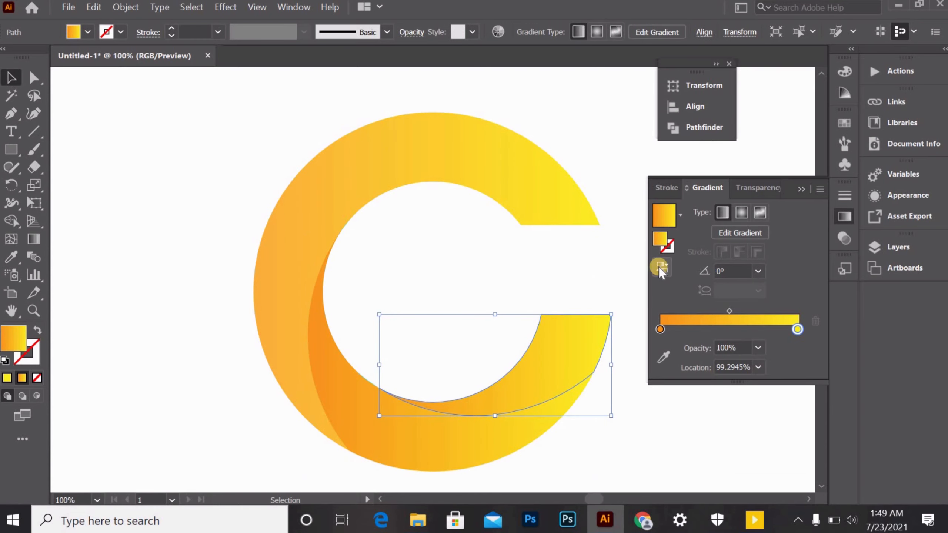
Step: Try reversing the inner lower-right segment's gradient and flip it back to orange-to-yellow
click(661, 268)
click(624, 253)
scroll(624, 252, up, 1)
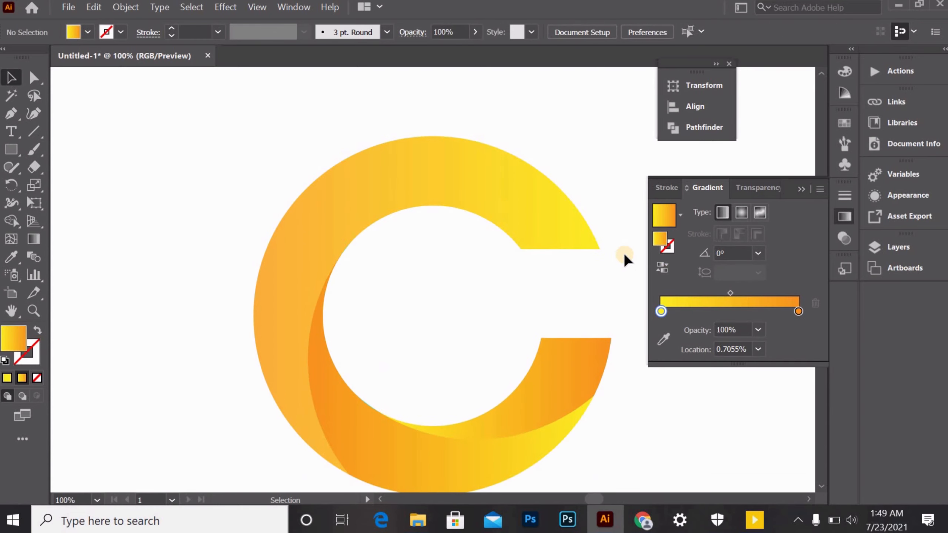
scroll(623, 252, down, 2)
click(545, 332)
click(662, 267)
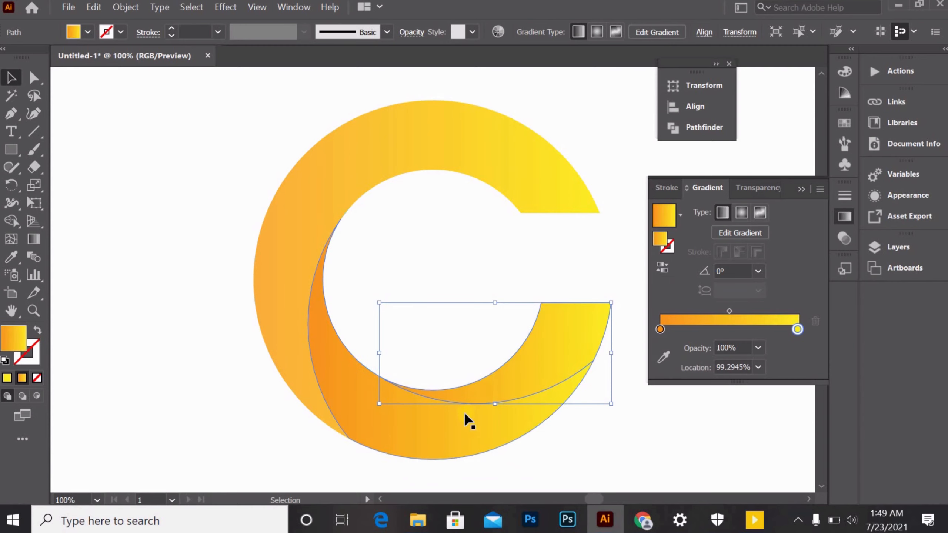
Step: Reverse the lower crescent's gradient so it runs from yellow to orange
click(467, 421)
click(662, 269)
click(633, 240)
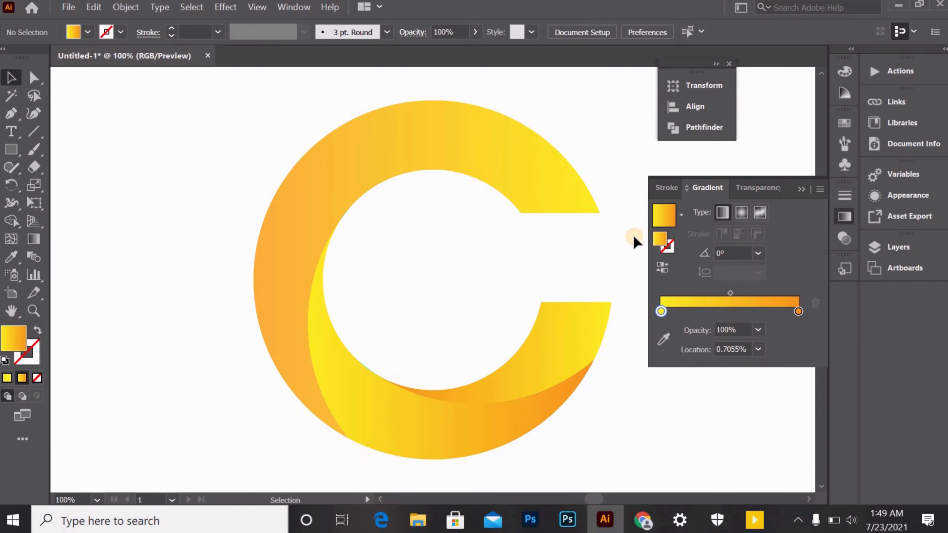
Step: Shift the upper segment's gradient midpoint to about 25%
scroll(633, 239, down, 1)
click(459, 142)
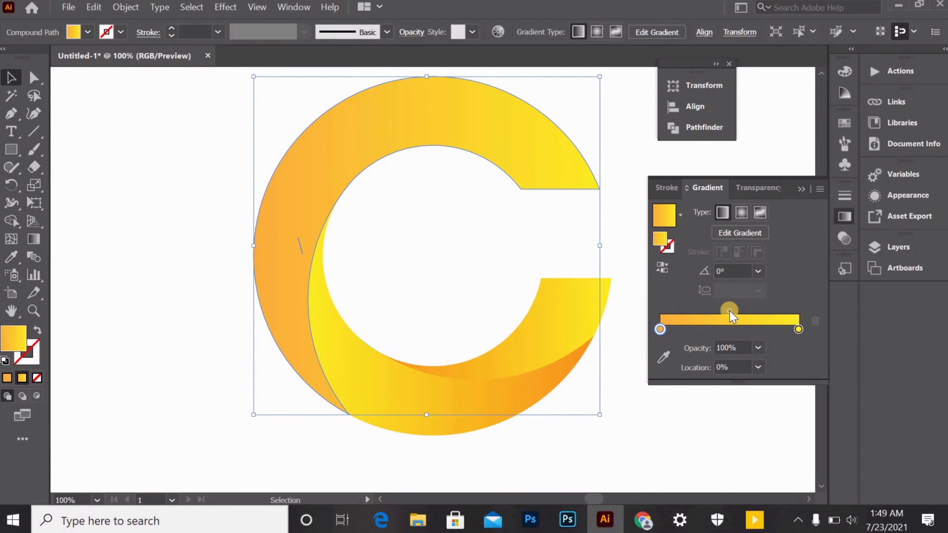
drag(730, 311, 694, 314)
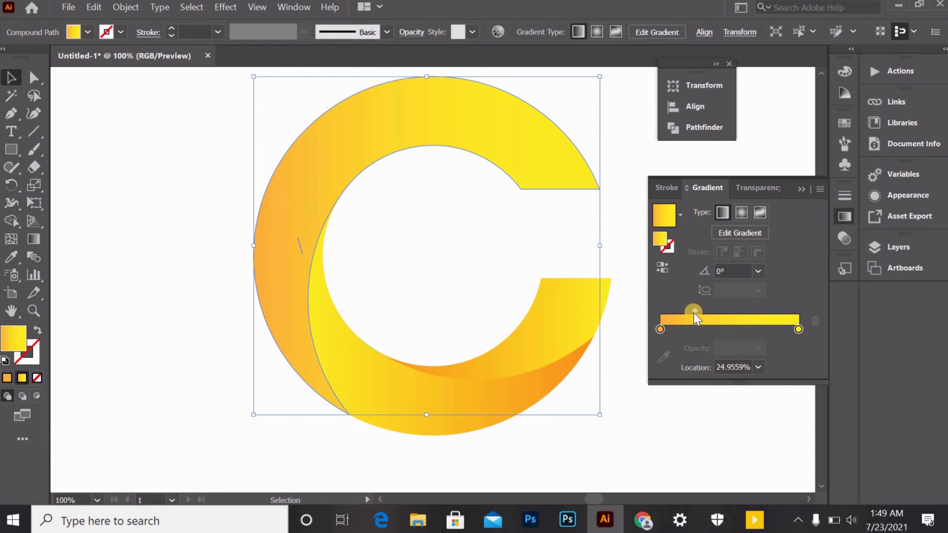
click(491, 265)
Step: Shift the lower crescent's gradient midpoint and move the inner lower-right segment's midpoint to about 71%
click(541, 387)
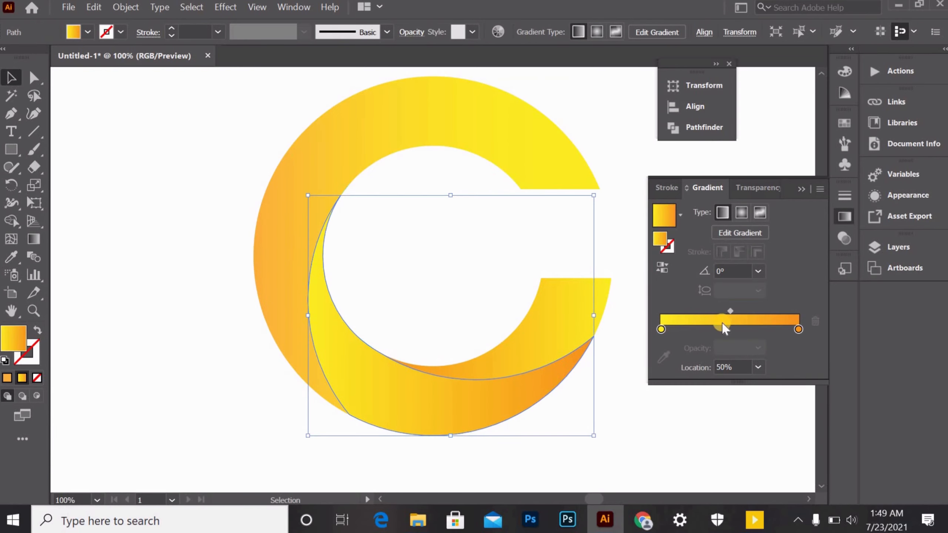
drag(730, 311, 757, 313)
click(523, 269)
click(593, 313)
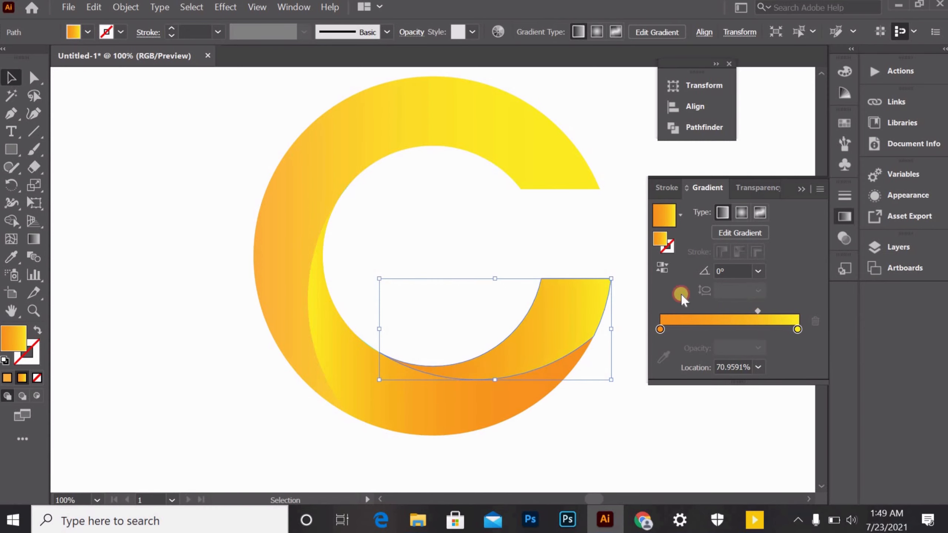
click(593, 235)
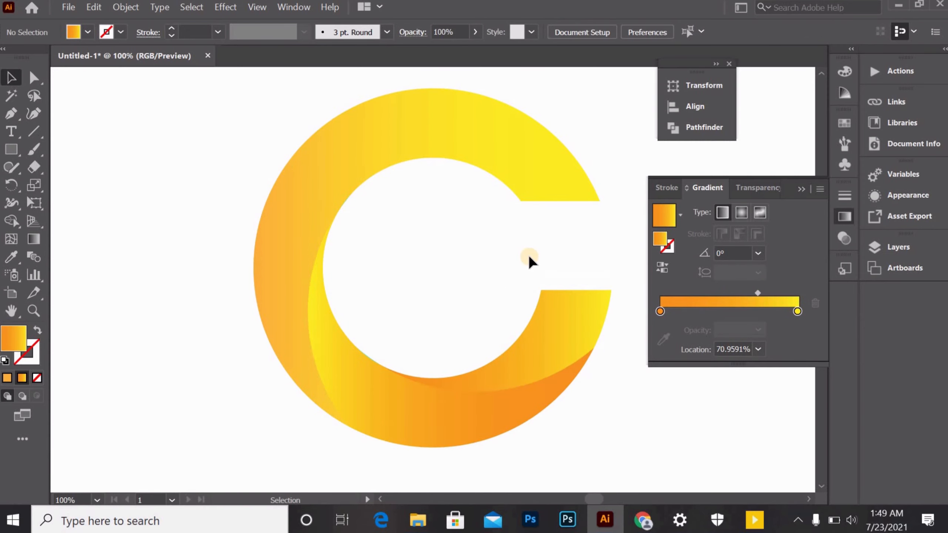
click(500, 257)
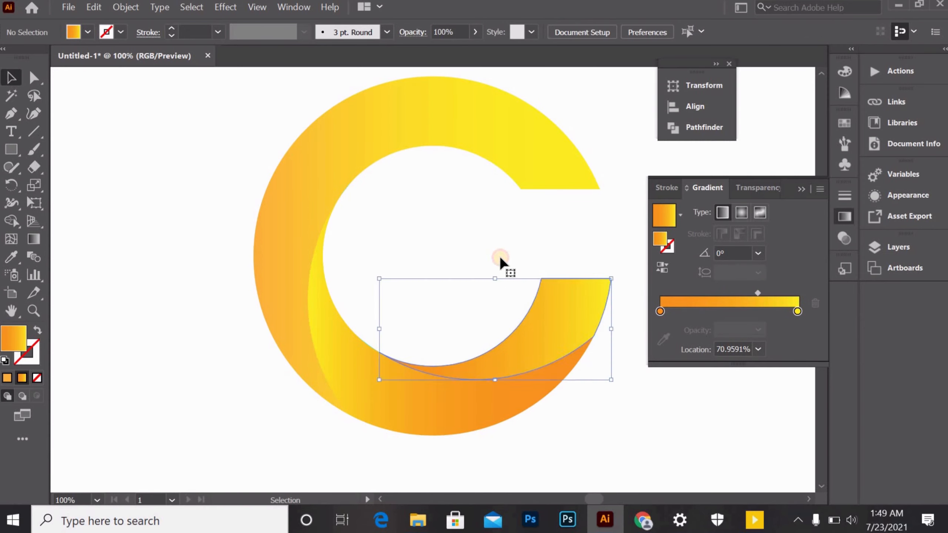
Step: Group all the gradient-filled pieces of the logo
click(800, 190)
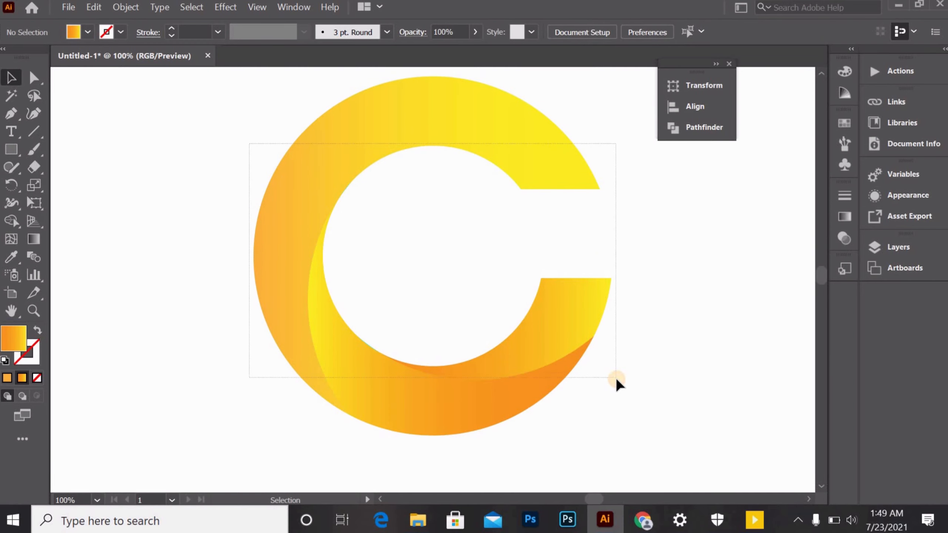
drag(616, 381, 616, 381)
right_click(456, 285)
click(482, 170)
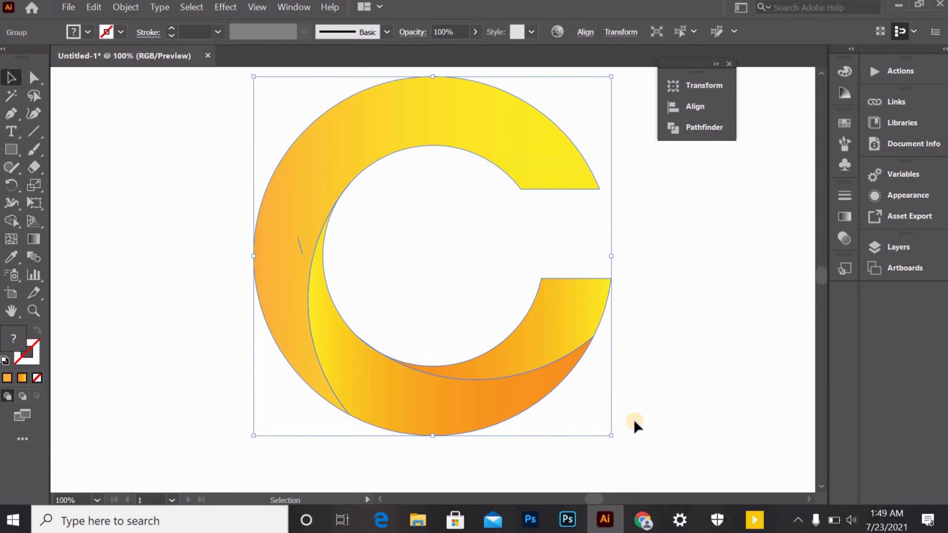
Step: Scale the grouped logo down to a little over half its size and position it in the artboard's upper middle
drag(570, 390, 537, 358)
click(639, 357)
drag(475, 320, 471, 296)
click(640, 325)
Step: Draw a wide, flat ellipse below the logo with the Ellipse tool
drag(12, 150, 52, 185)
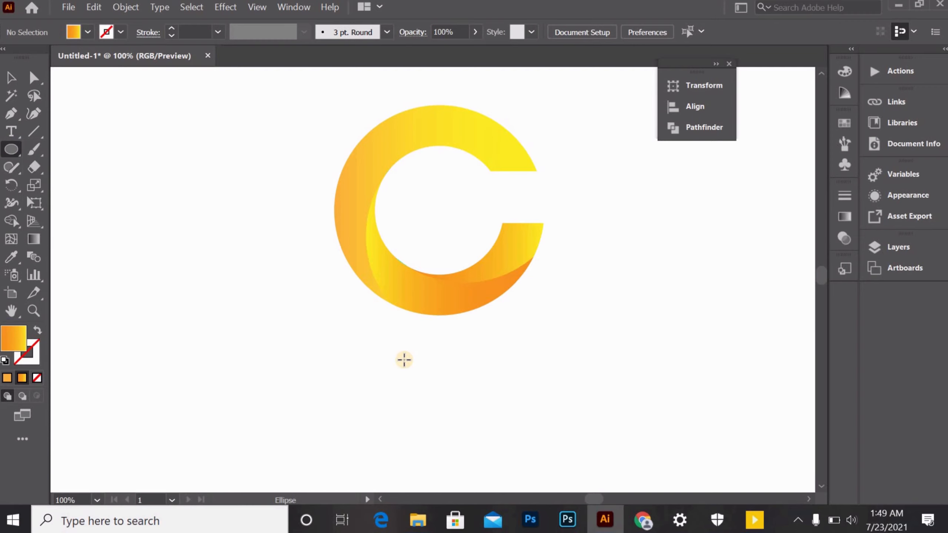
drag(380, 363, 444, 394)
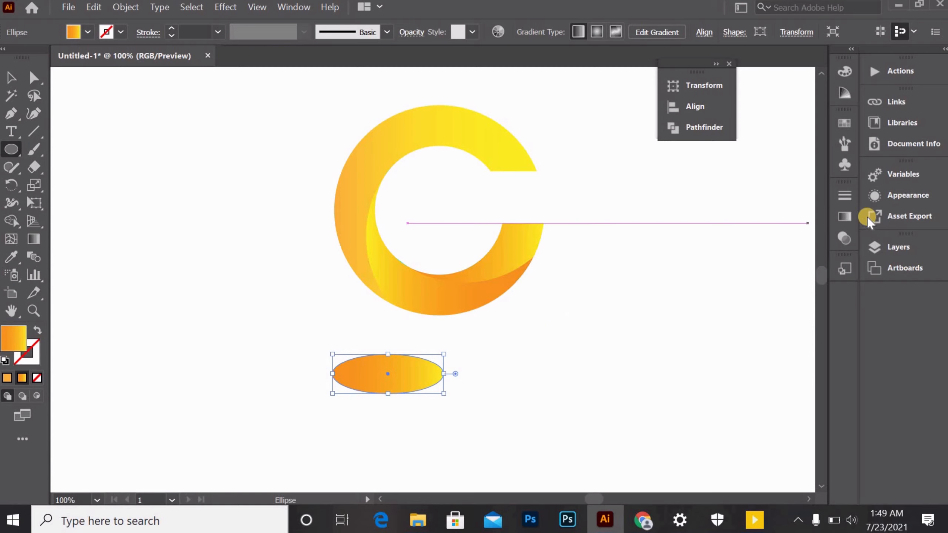
Step: Recolour the ellipse's gradient to run from the lightest grey swatch to black
click(846, 222)
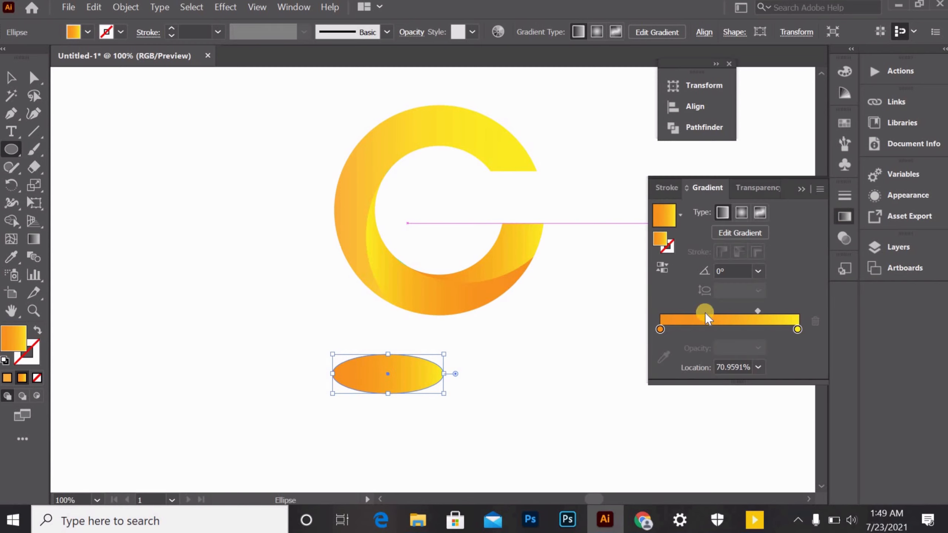
double_click(659, 329)
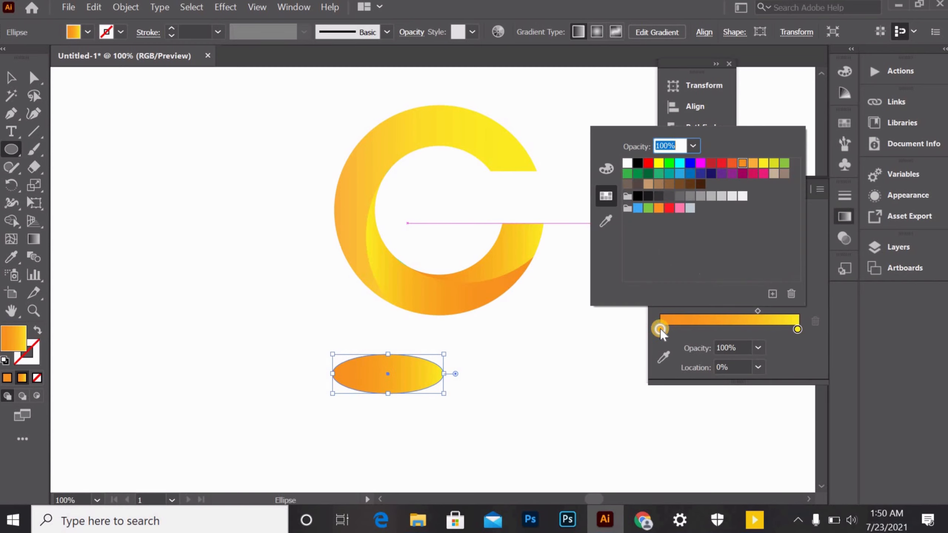
click(743, 196)
double_click(797, 329)
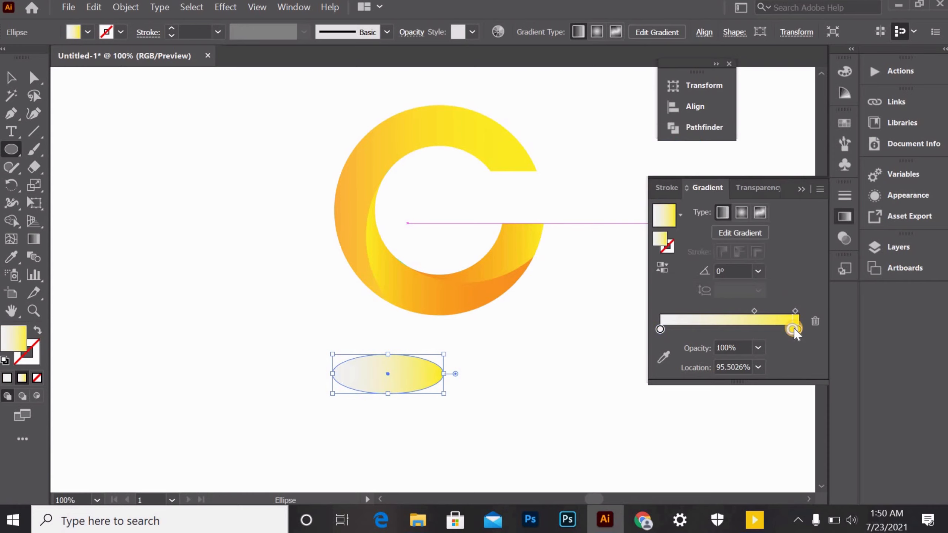
click(824, 321)
double_click(798, 330)
click(637, 196)
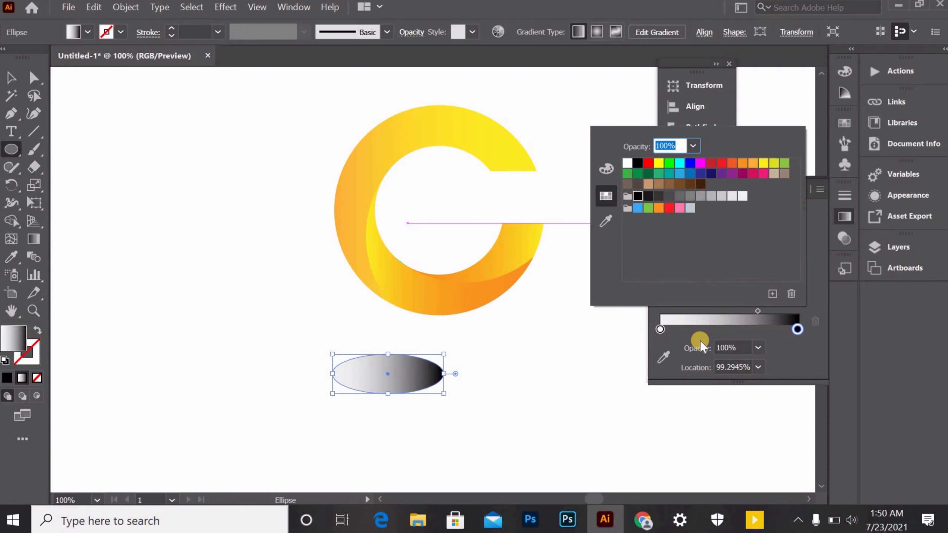
click(11, 79)
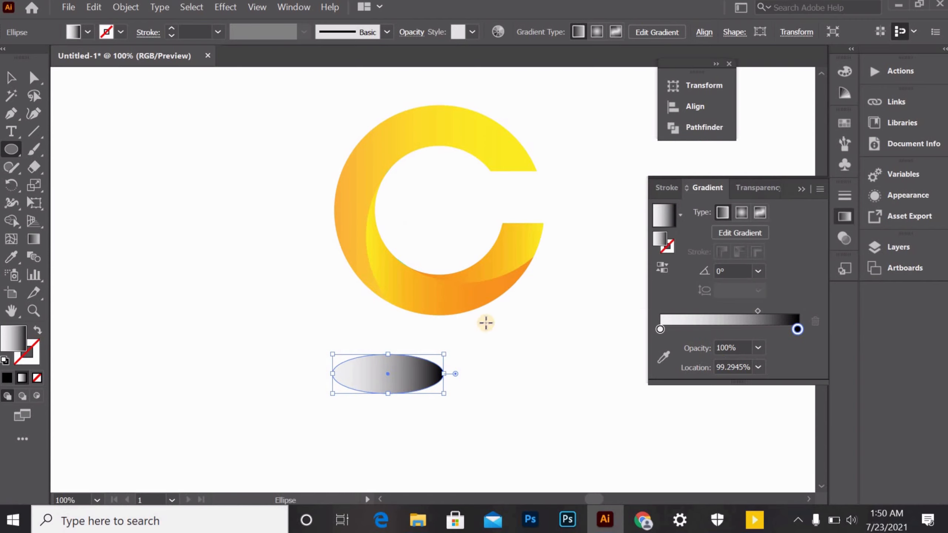
click(713, 332)
click(505, 281)
click(12, 79)
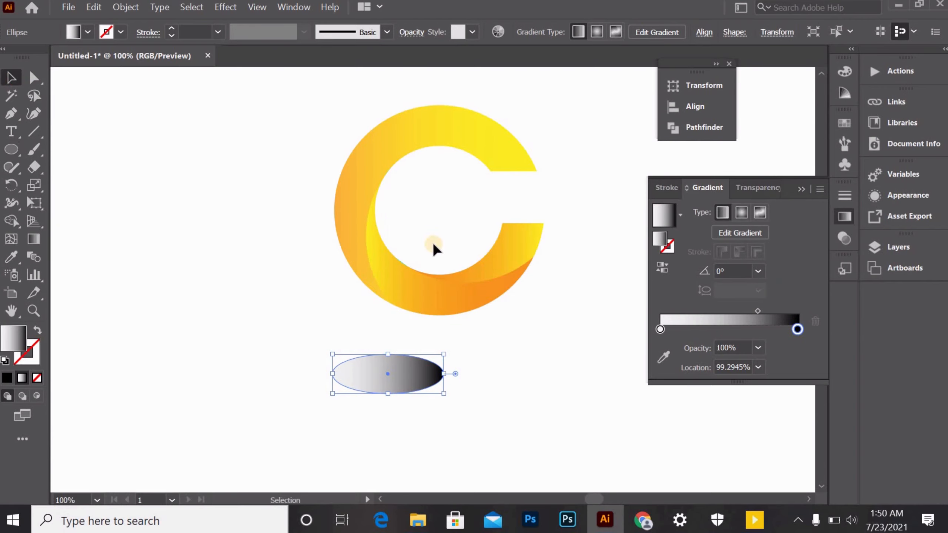
Step: Turn the ellipse's fill into a reversed radial gradient with the light stop at 0% opacity and the midpoint at about 51%
click(660, 329)
click(758, 347)
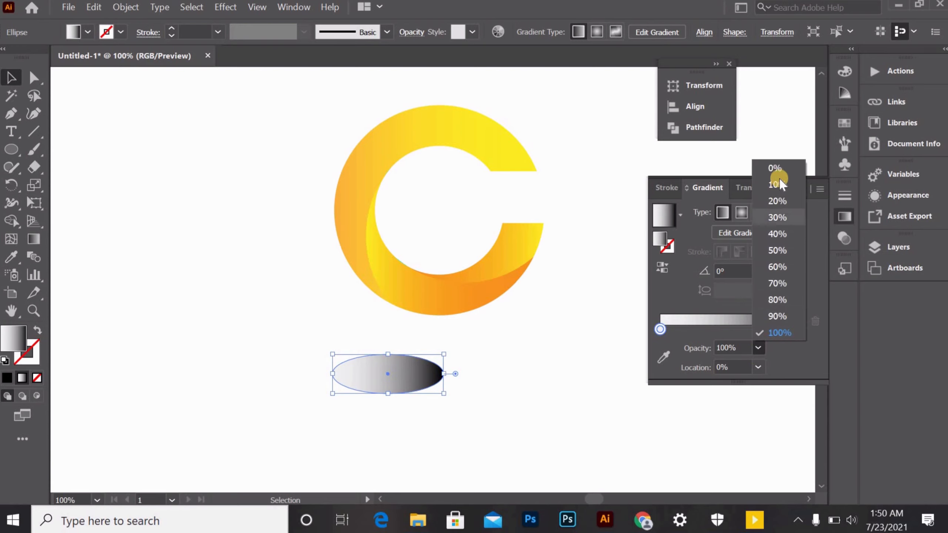
click(779, 169)
click(743, 214)
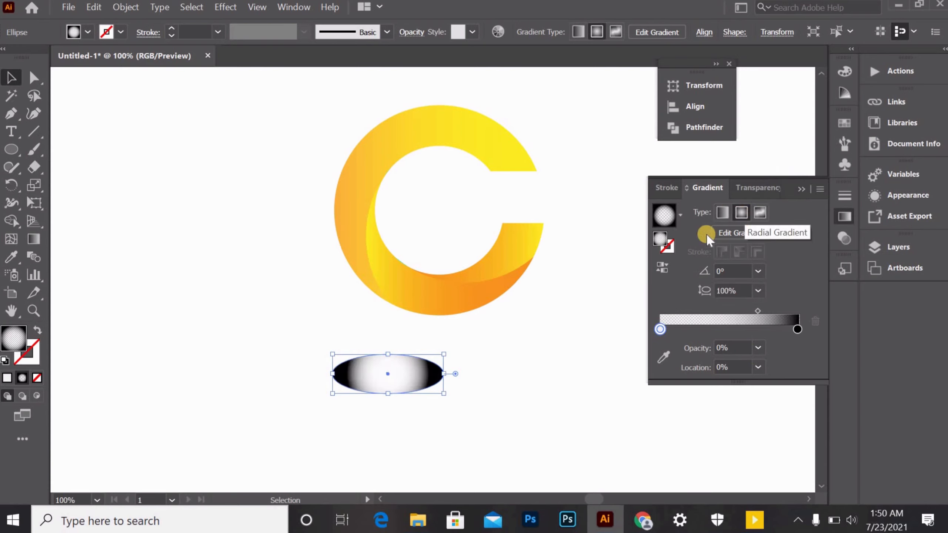
click(665, 269)
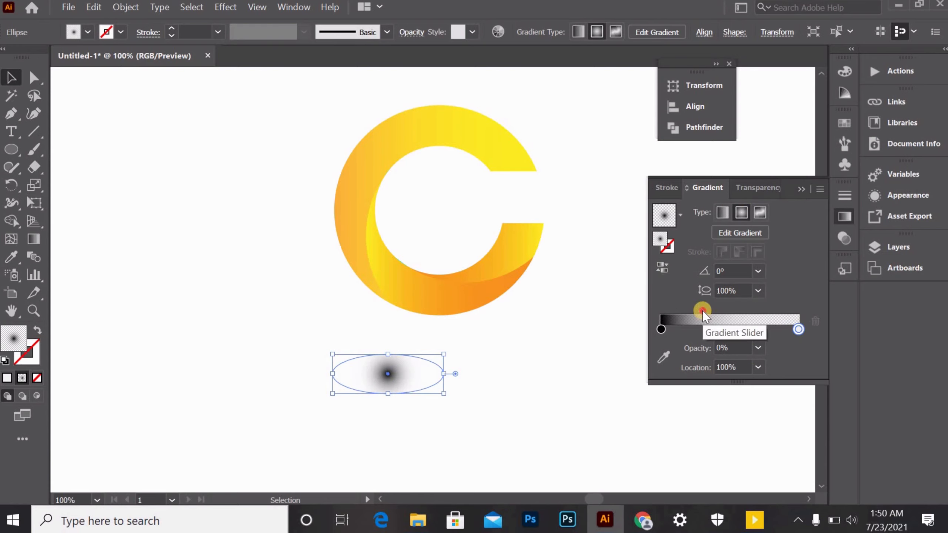
drag(702, 311, 732, 311)
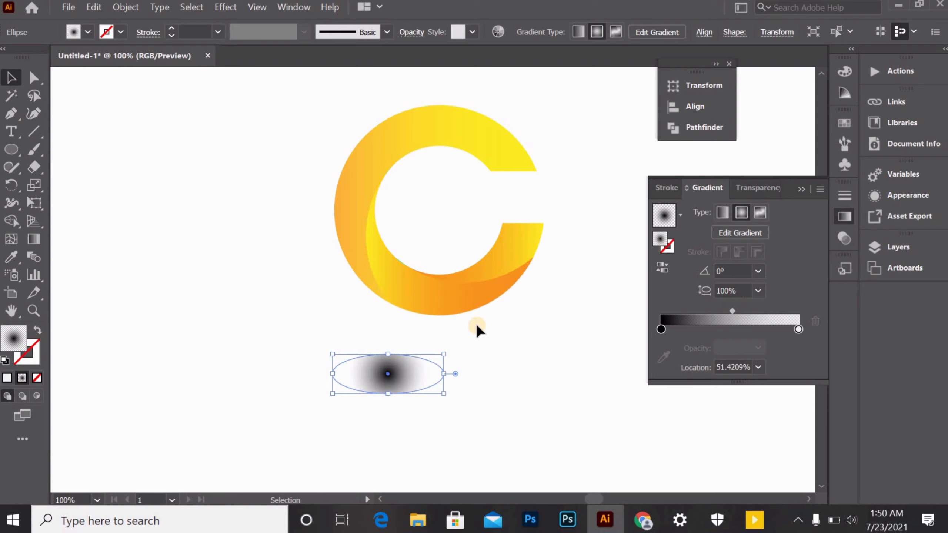
Step: Stretch the ellipse into a much wider, flatter shape and place it just below the C
drag(444, 393, 592, 394)
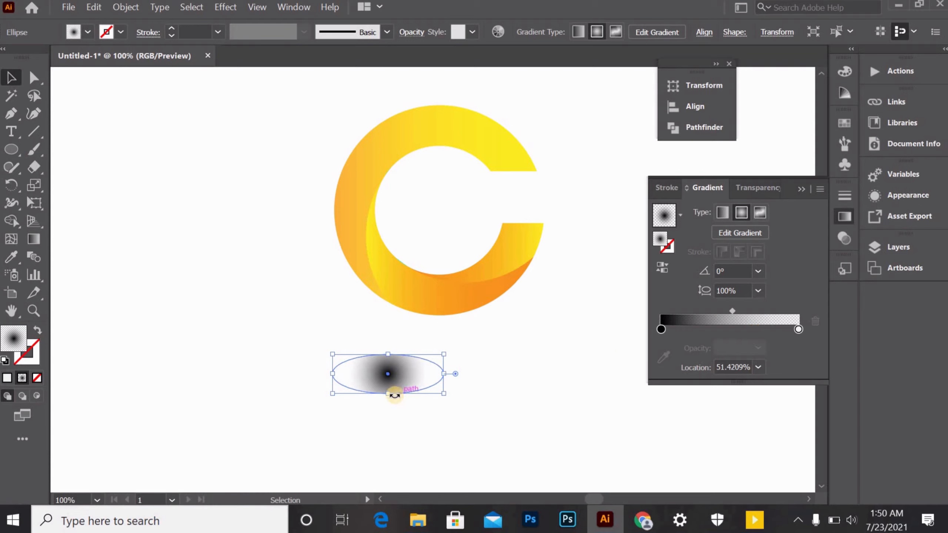
drag(446, 395, 563, 407)
drag(389, 392, 452, 354)
click(262, 280)
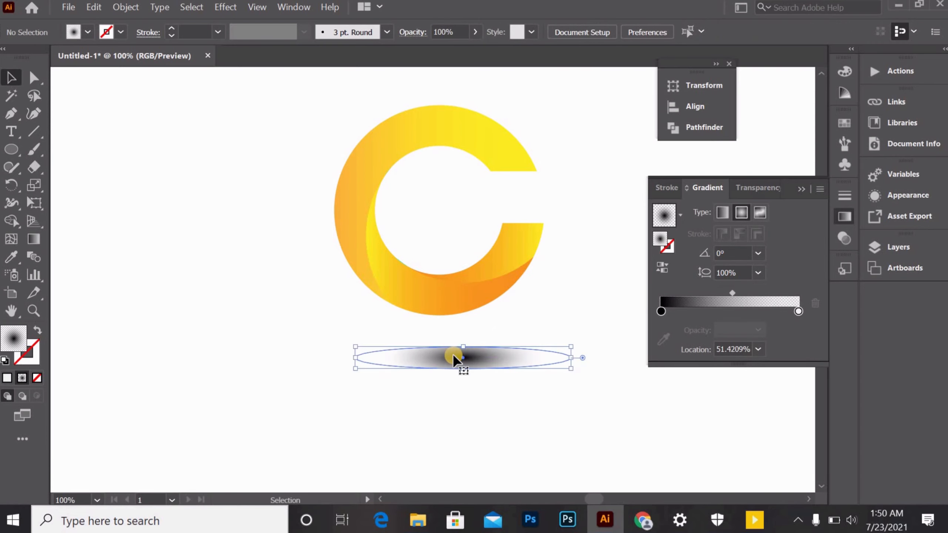
Step: Set the overall opacity of the shadow ellipse to 60%
click(389, 34)
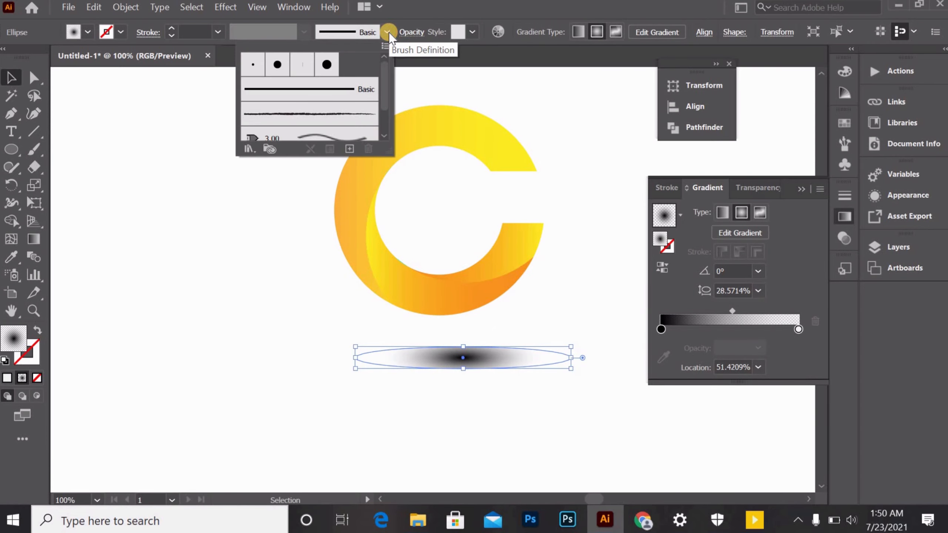
click(413, 33)
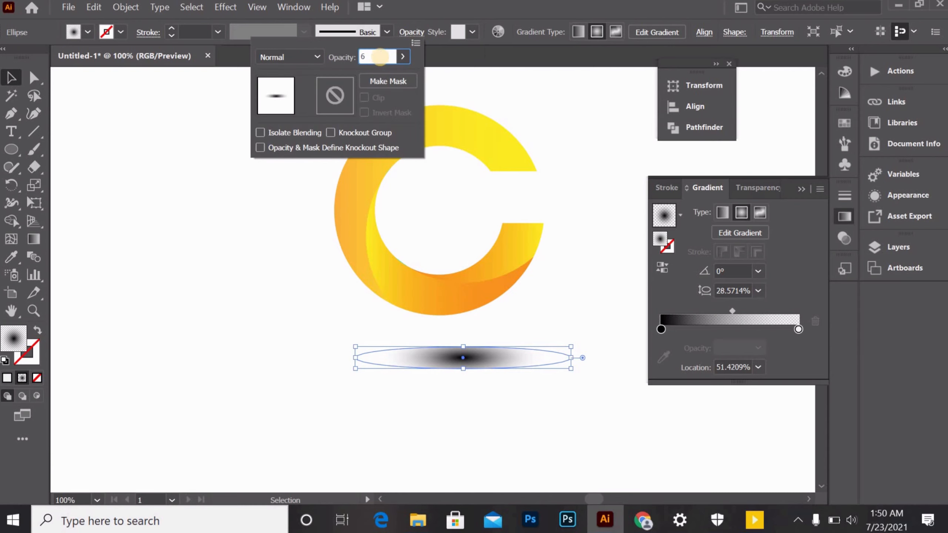
key(Return)
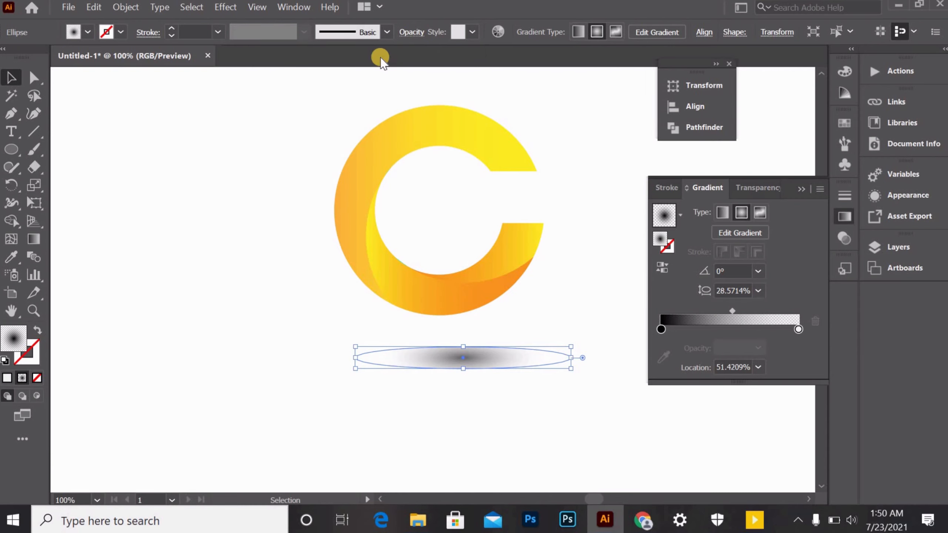
Step: Reposition the shadow ellipse roughly centred beneath the C and reshape it into a thinner strip
click(459, 332)
drag(452, 361, 439, 388)
click(547, 382)
click(445, 357)
click(509, 399)
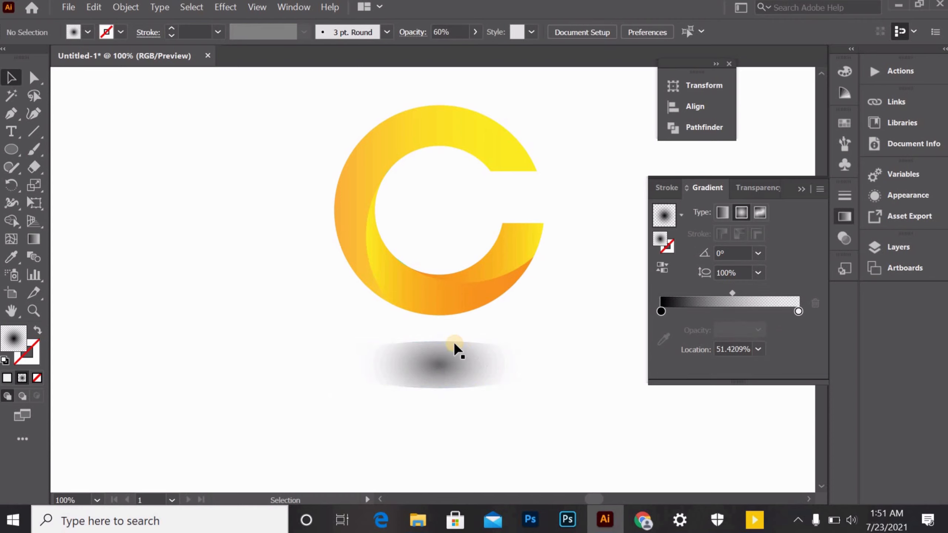
drag(453, 341, 455, 330)
drag(442, 371, 468, 353)
click(589, 227)
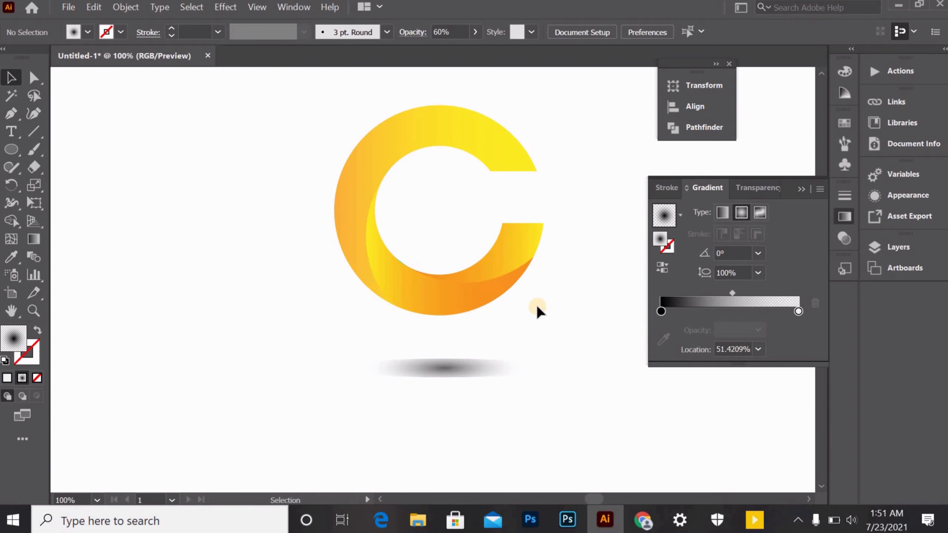
Step: Set the opacity of the shadow gradient's black stop to 80% and nudge the ellipse slightly upward
click(488, 372)
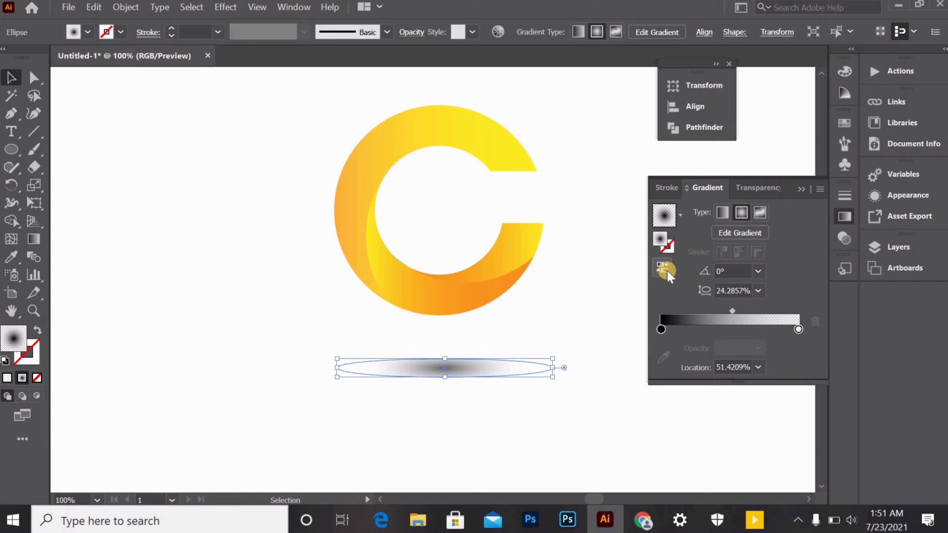
click(799, 329)
click(659, 328)
click(758, 347)
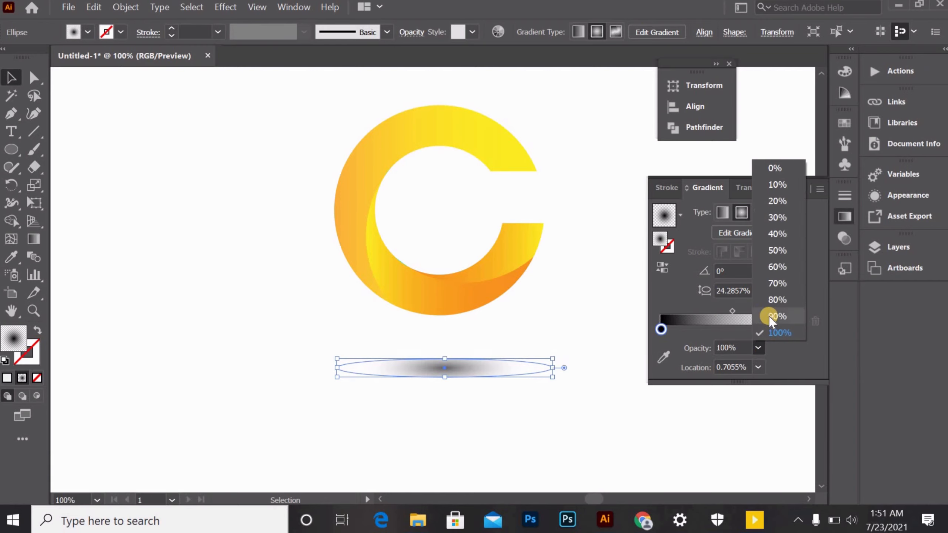
click(778, 299)
click(429, 382)
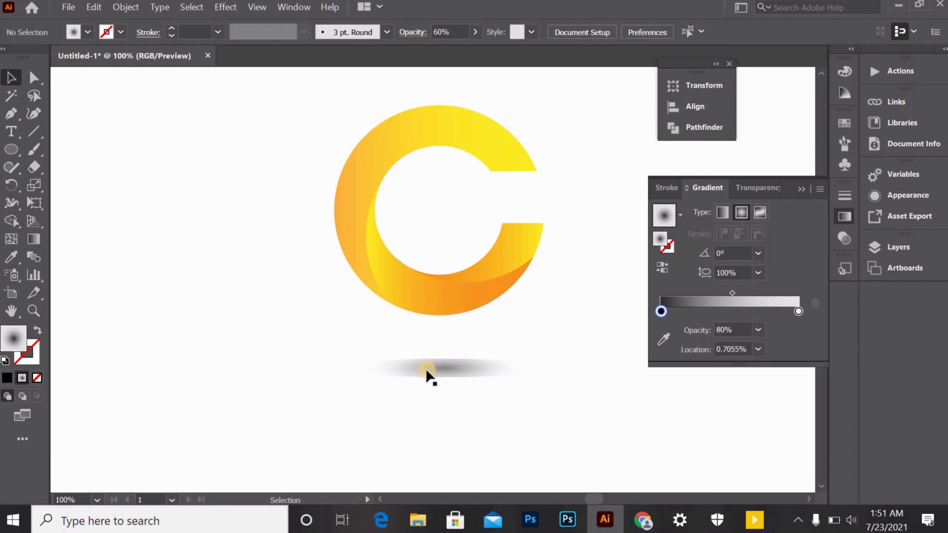
drag(434, 370, 435, 369)
click(314, 184)
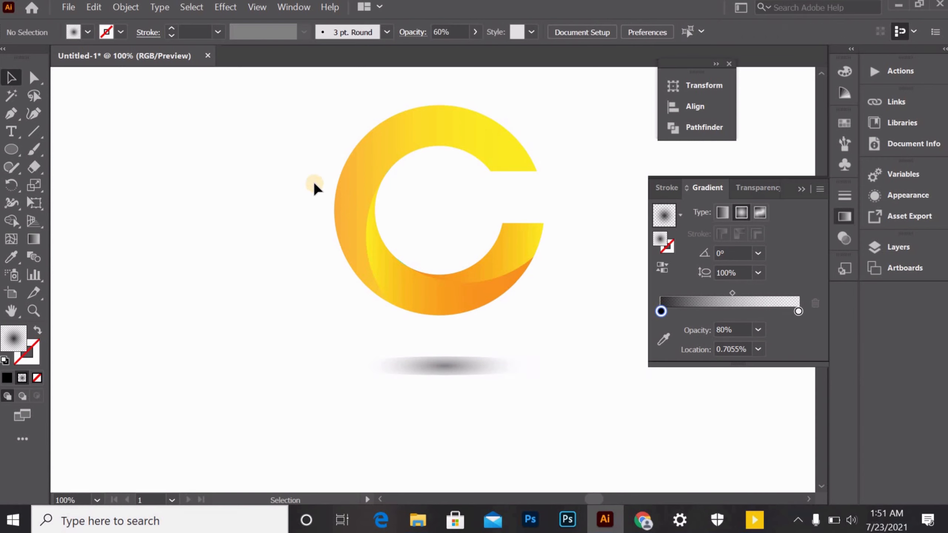
drag(532, 400, 532, 399)
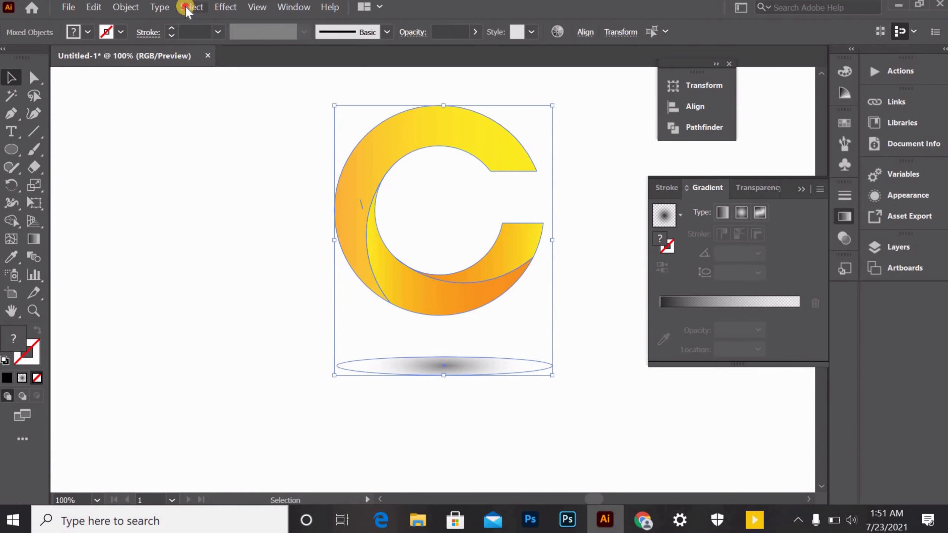
click(191, 6)
click(213, 54)
click(505, 252)
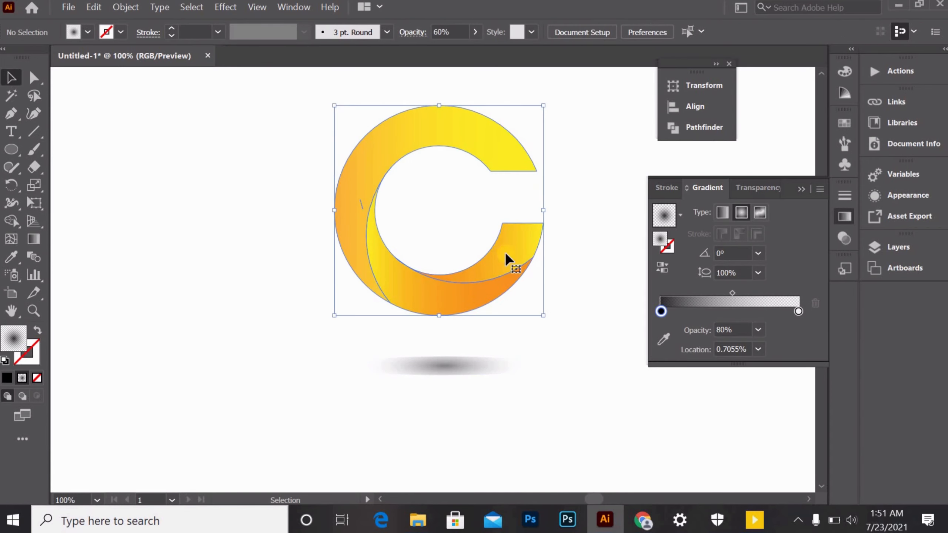
click(585, 31)
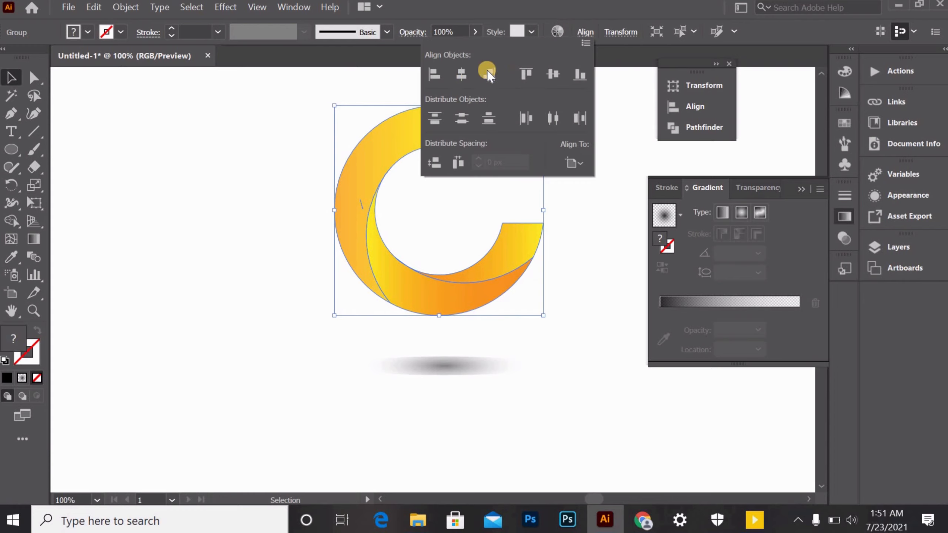
click(277, 216)
Step: Align the C group and the shadow ellipse on a common horizontal centre and hide the gradient settings
drag(330, 158, 509, 412)
click(586, 31)
click(461, 75)
click(189, 240)
scroll(326, 281, up, 3)
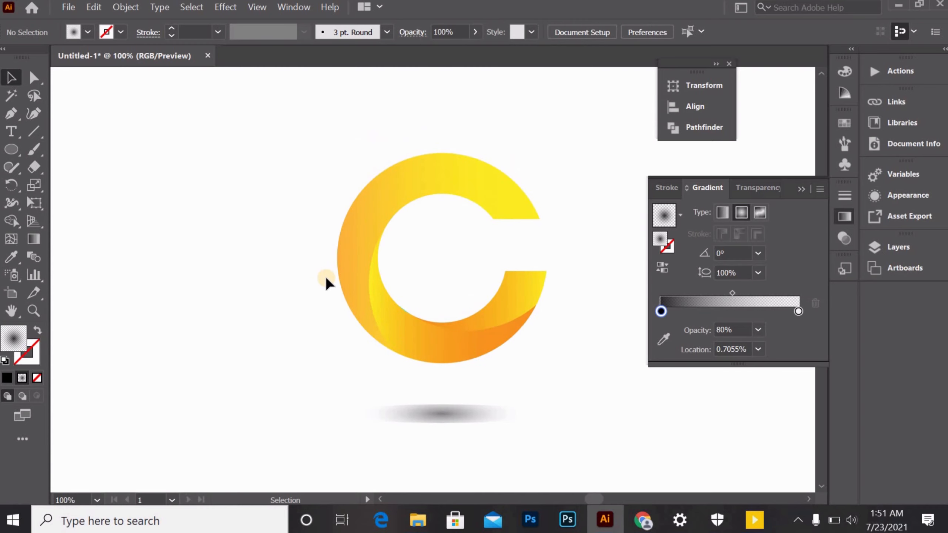
drag(484, 389, 588, 282)
click(596, 284)
click(797, 188)
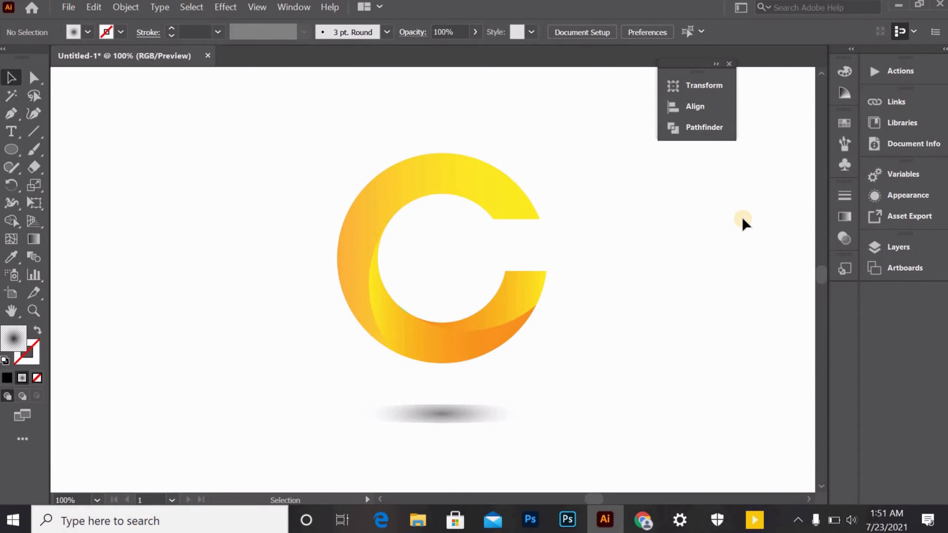